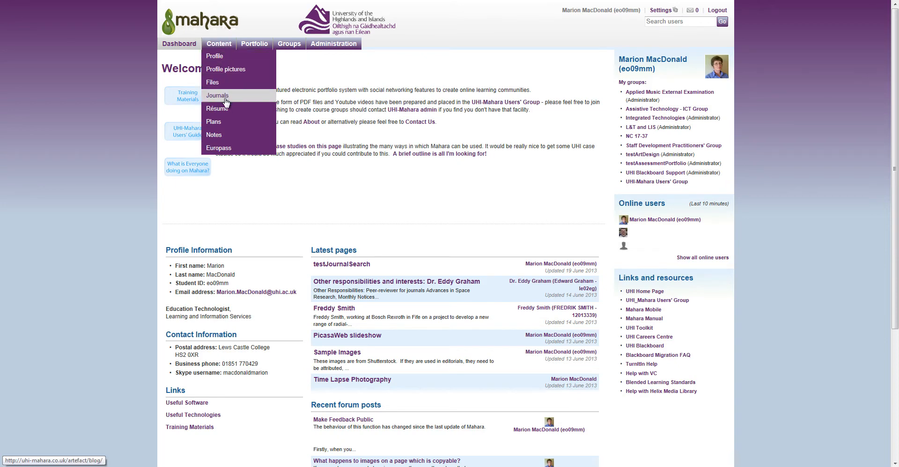
Create the 'Mobile Mahara blog' journal about Mahara use with mobile devices, tagged mobile, Mahara, and open it.
click(221, 97)
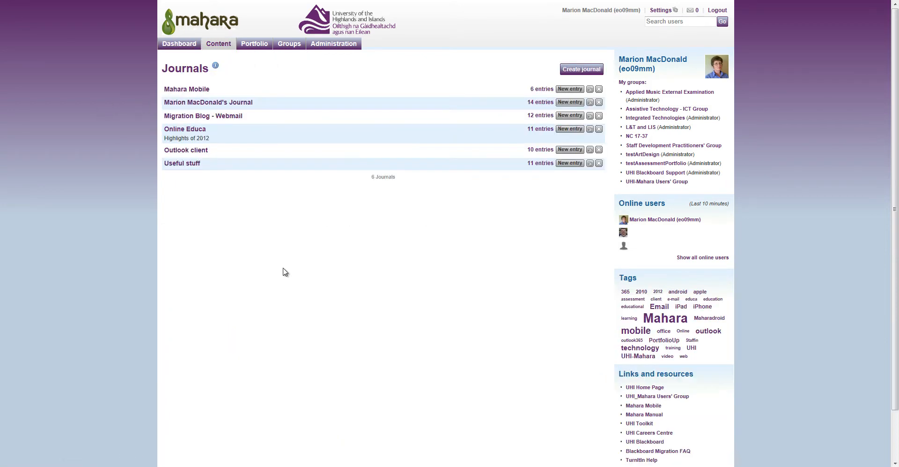
click(581, 71)
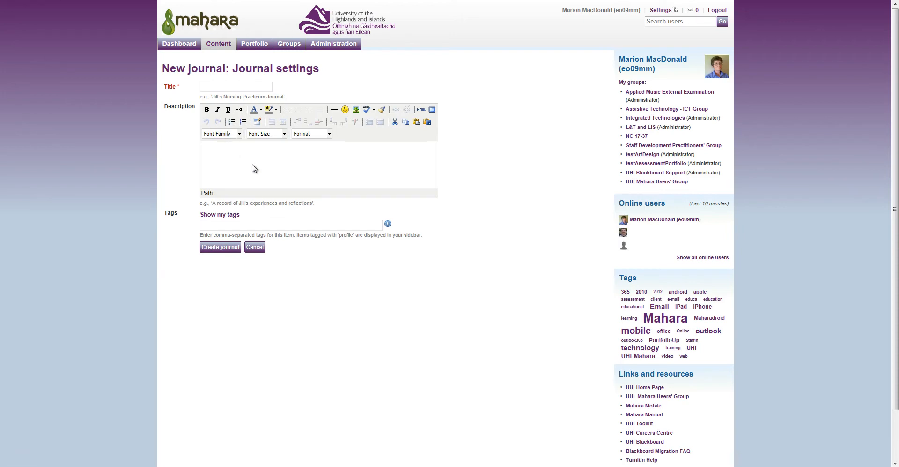
text(Mobile Mahara blog)
click(264, 169)
text(A )
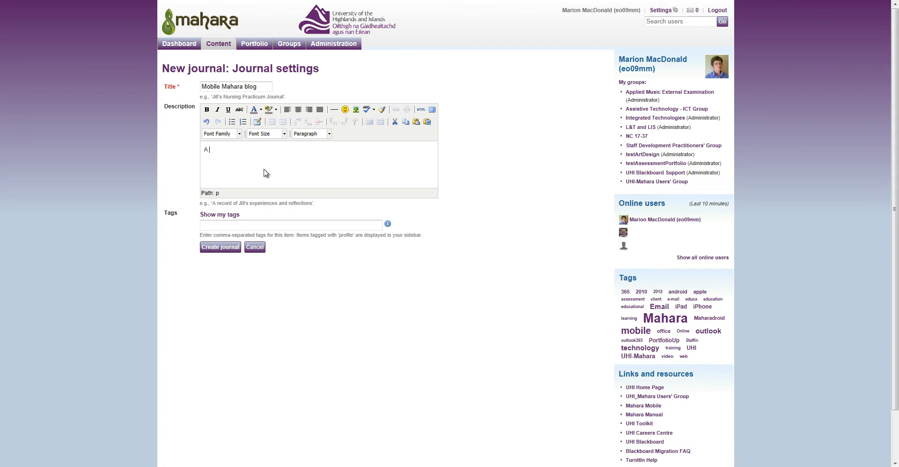
text(blog outlining the options regarding Mahar)
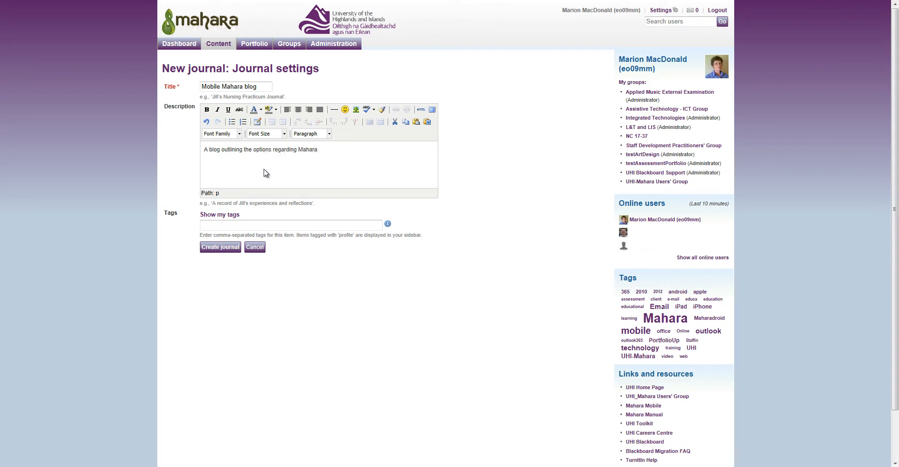
text(a use with)
text(mobile, )
text(Mahara)
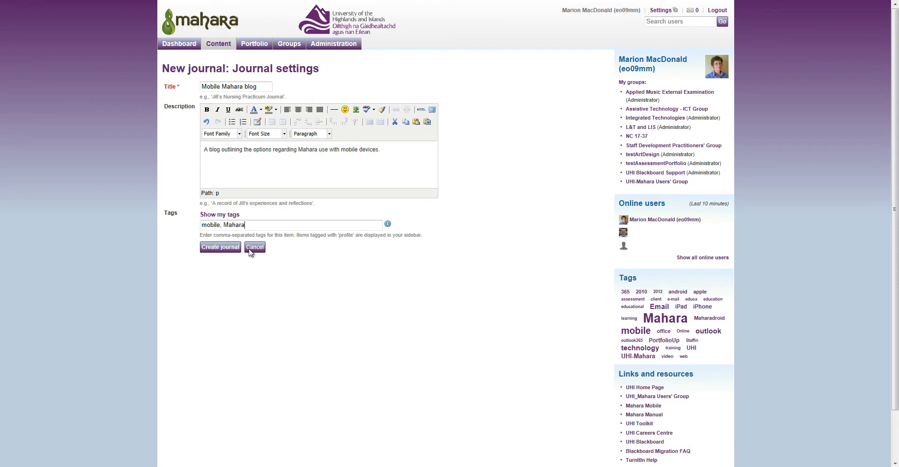
click(220, 247)
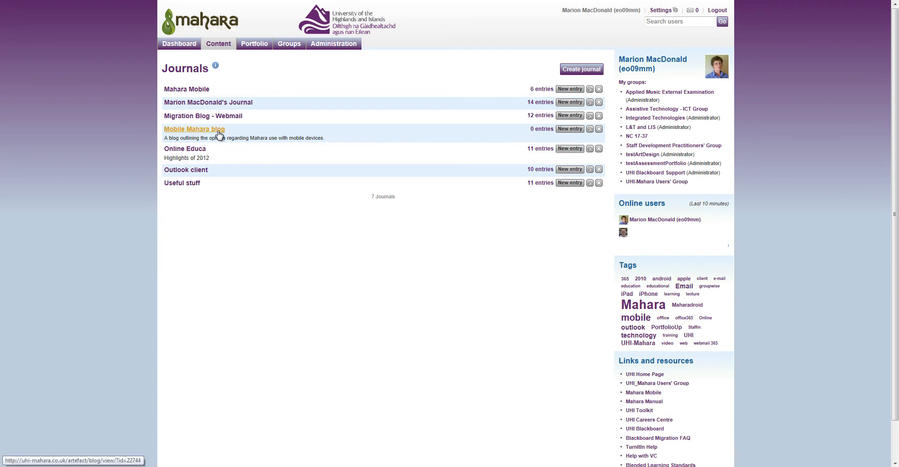
click(202, 132)
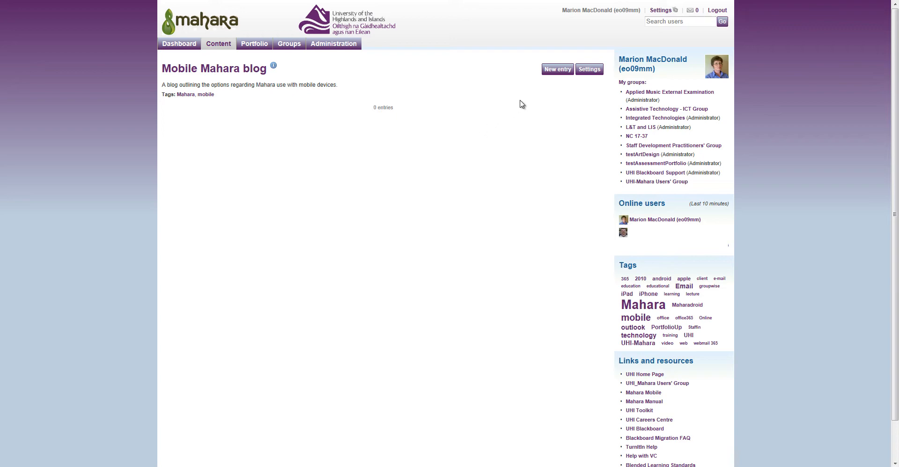
Draft a 'Maharadroid' entry describing the Android app, tagged maharadroid, mobile, Mahara.
click(558, 70)
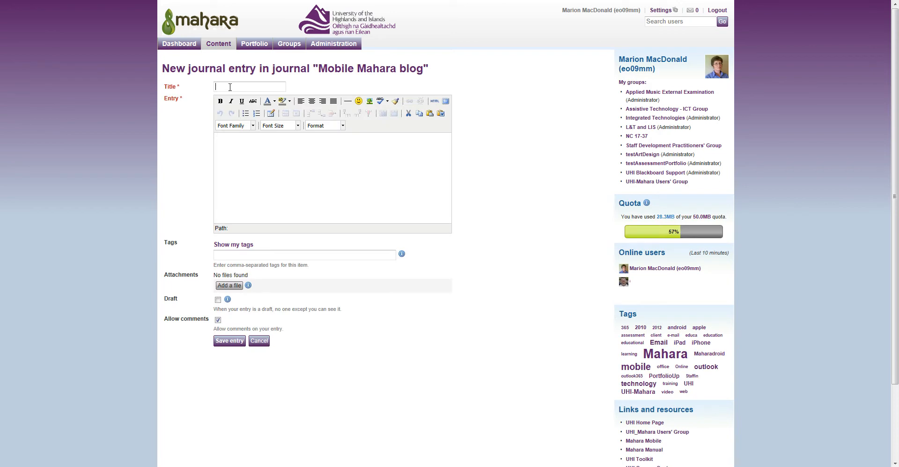
click(230, 87)
text(M)
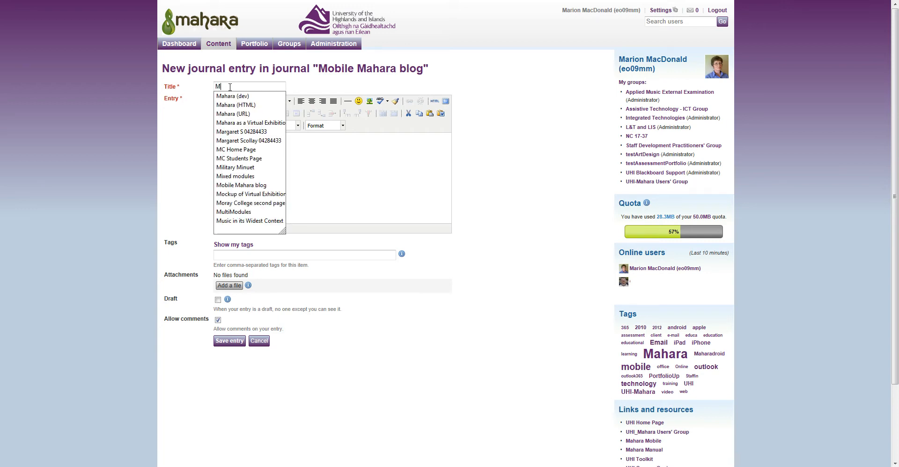
text(ahara droid)
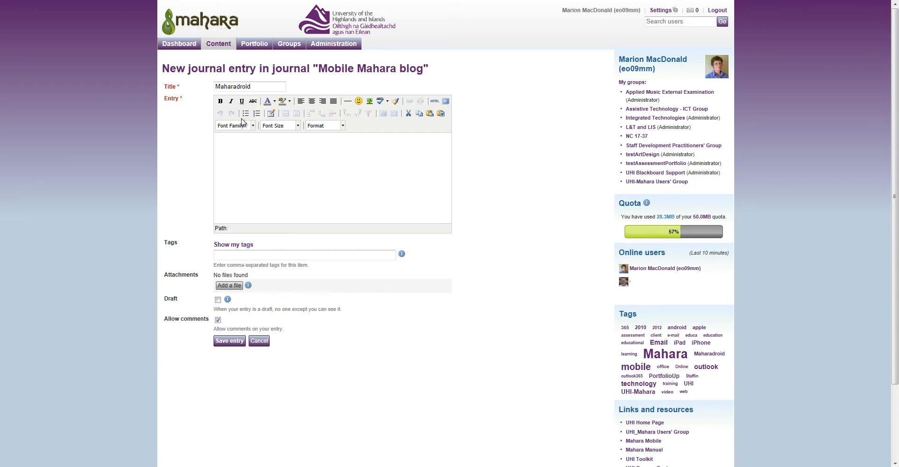
click(287, 173)
text(Mah)
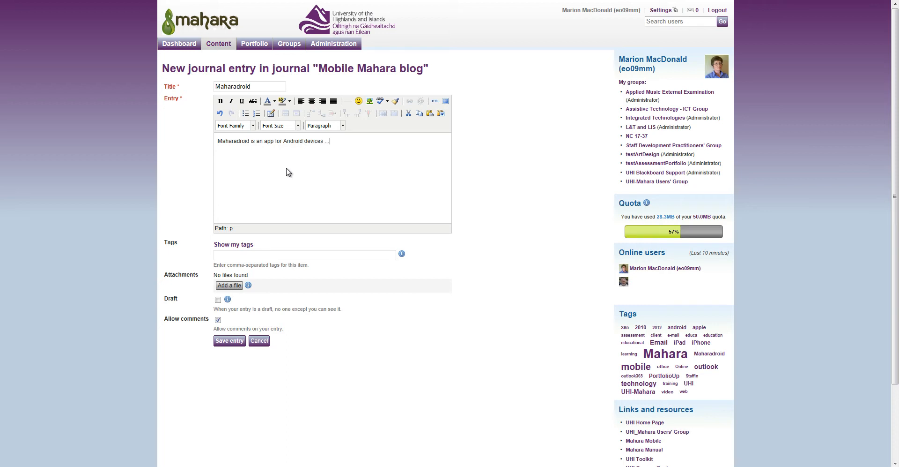
click(328, 254)
text(maharadroid, mobile, Mahara)
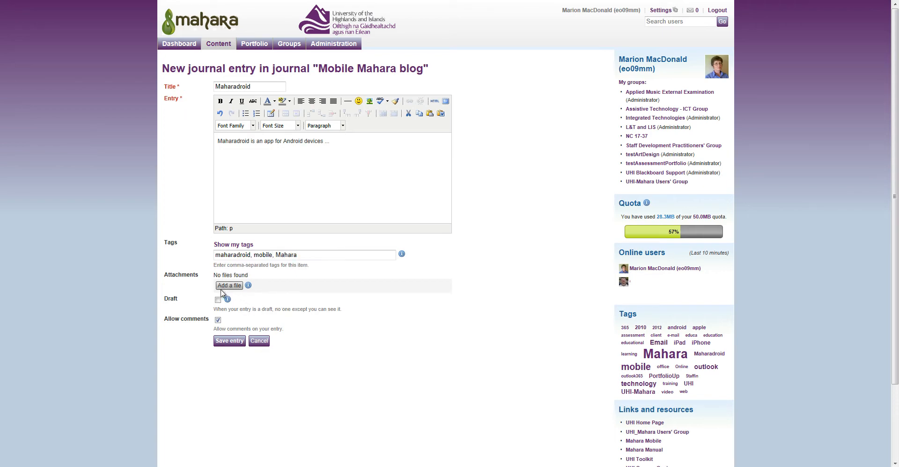
click(229, 286)
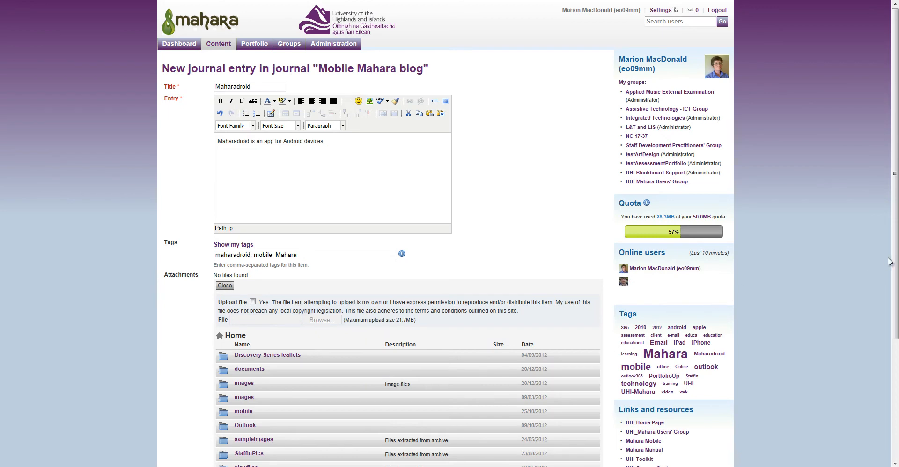
Attach mobile_100x182.png from the mobile folder and save the Maharadroid entry.
drag(896, 254, 896, 339)
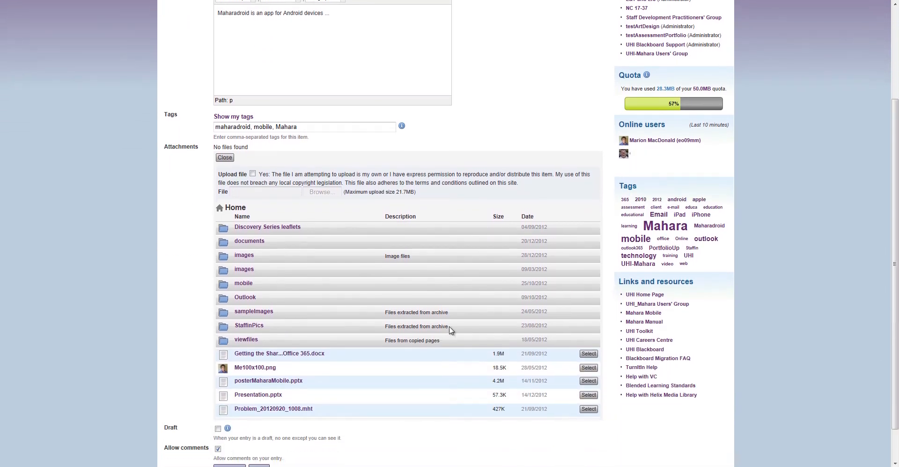
click(243, 283)
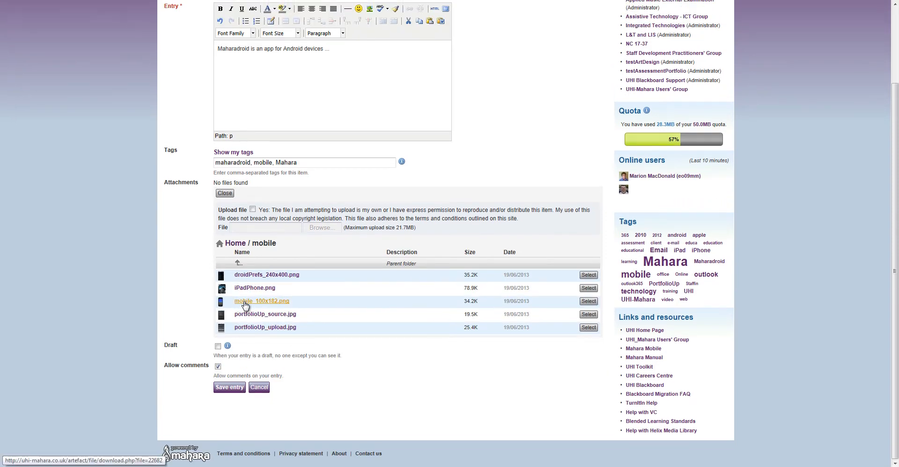
click(589, 301)
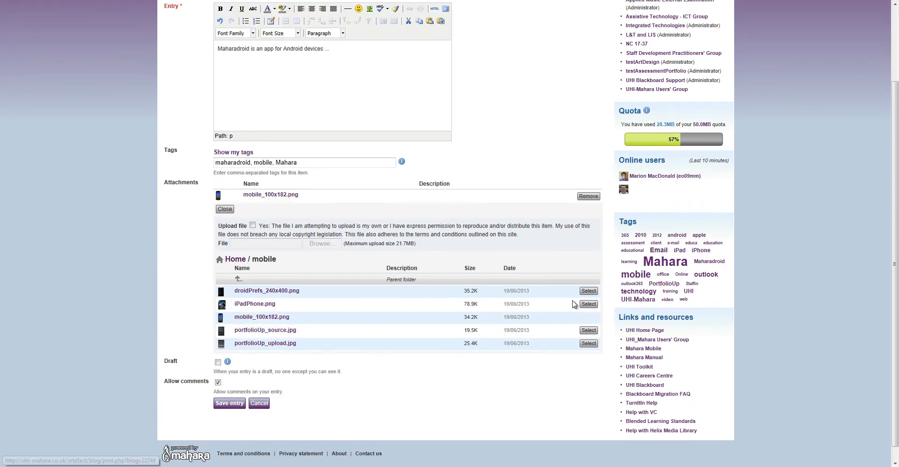
click(238, 404)
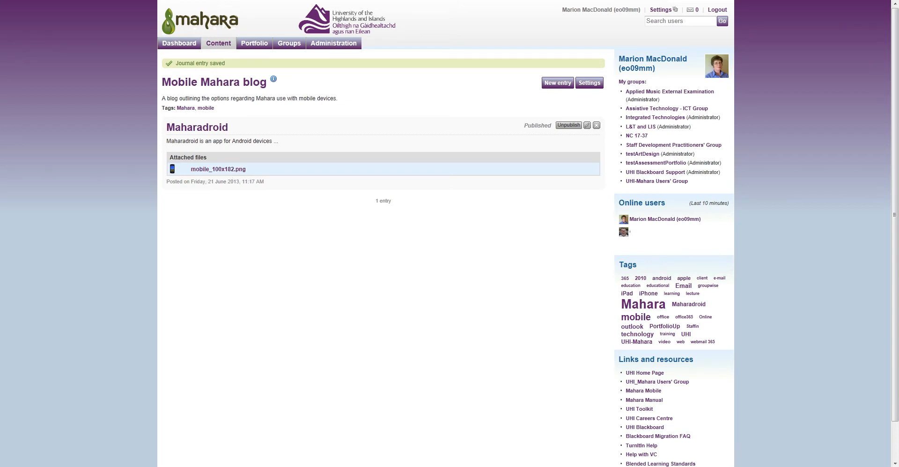
mouse_move(217, 50)
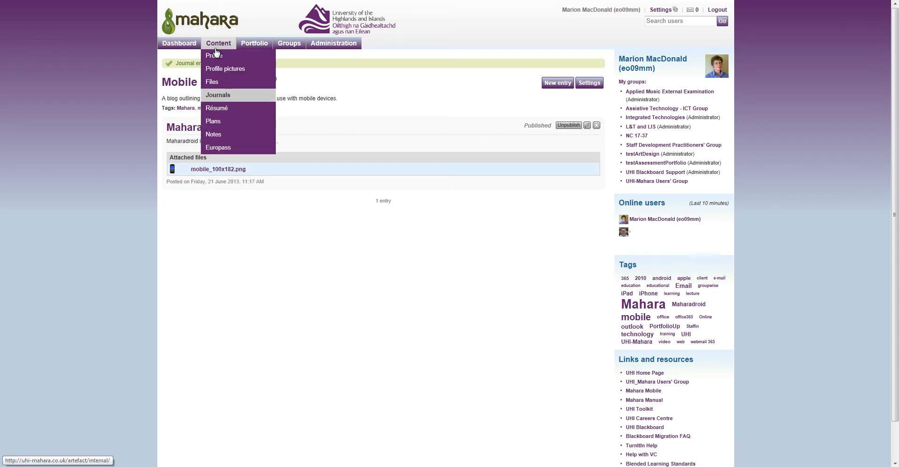
Upload mobile_100x182.png into the Files home folder.
click(224, 84)
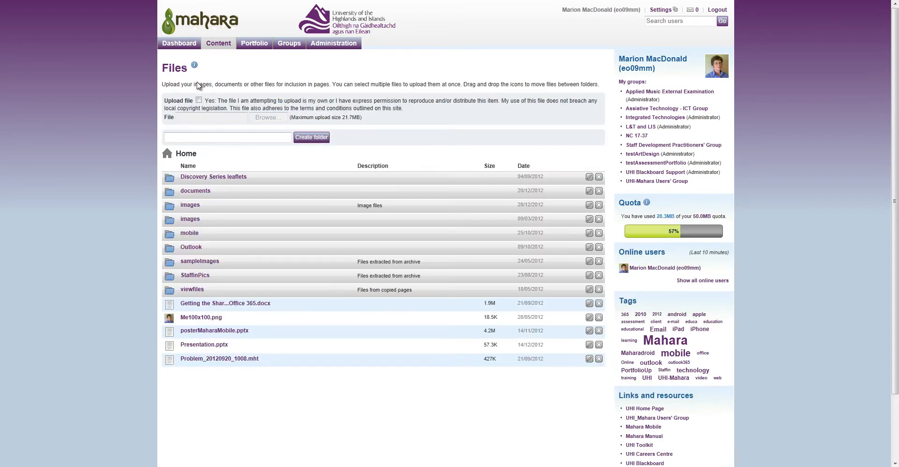
click(198, 100)
click(266, 118)
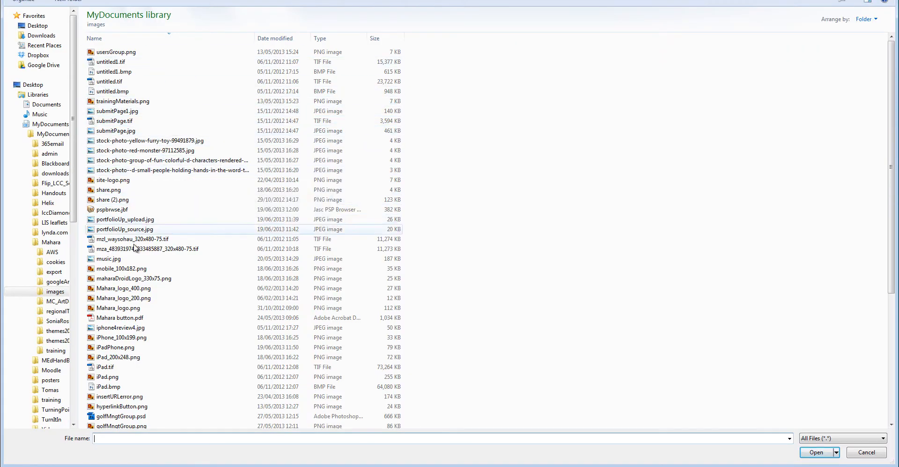
click(209, 270)
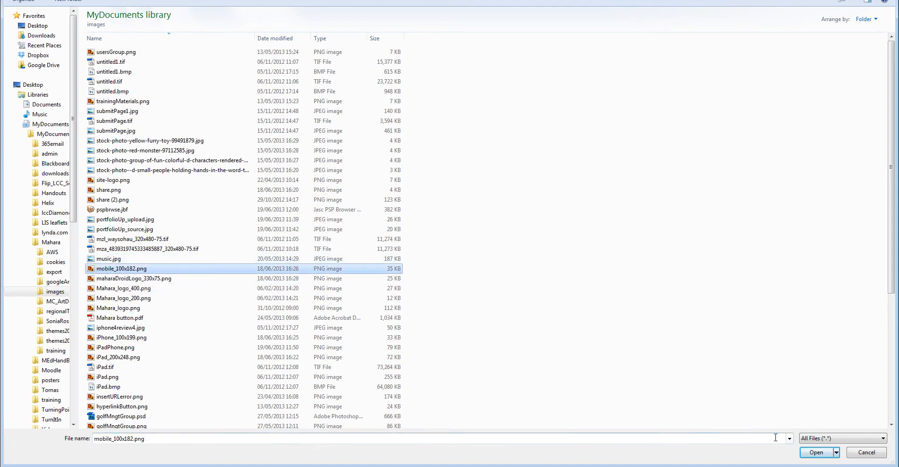
click(816, 452)
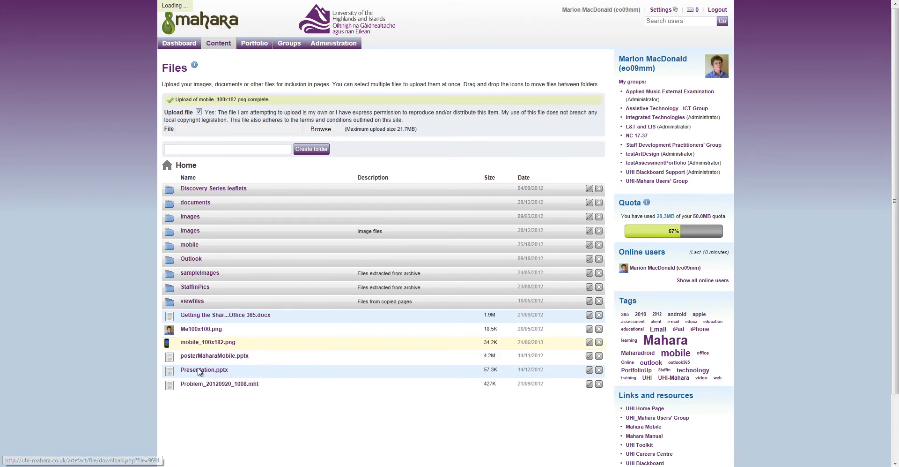
Copy the link address of the uploaded mobile_100x182.png.
right_click(231, 344)
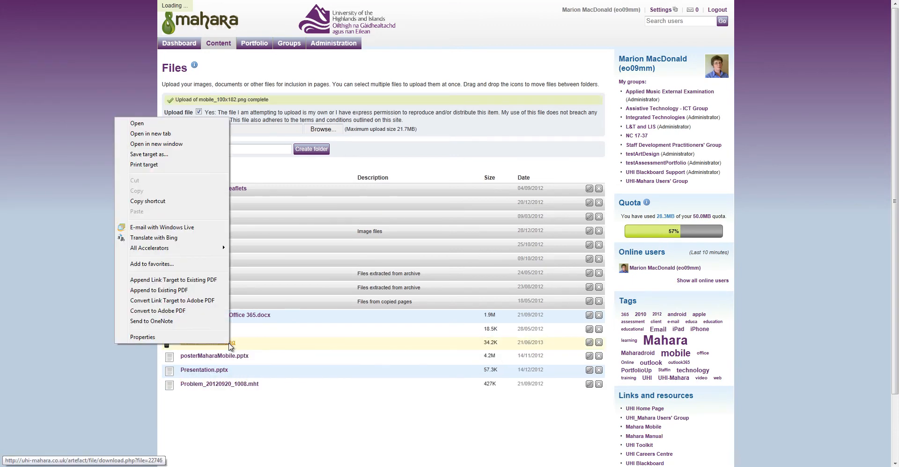
click(170, 205)
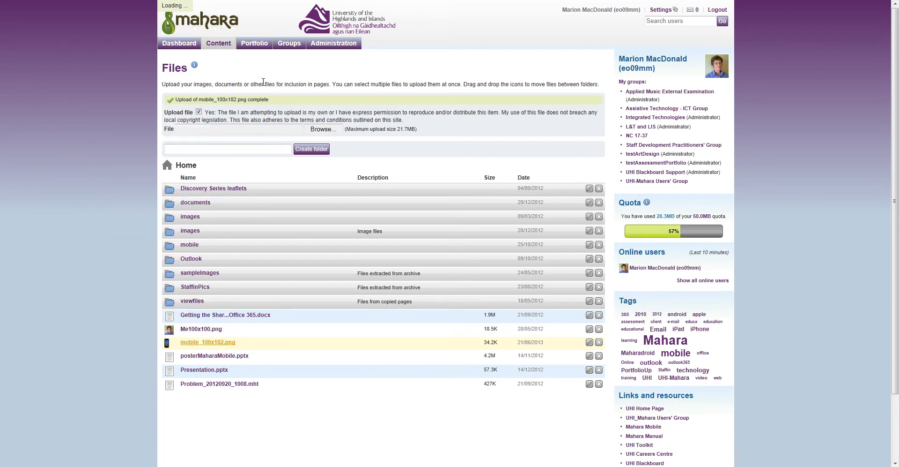
mouse_move(223, 48)
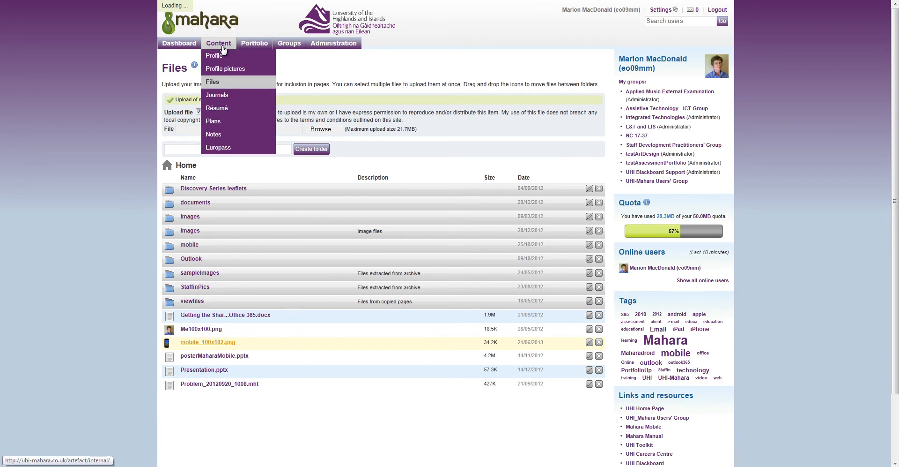
Edit the Maharadroid entry in Mobile Mahara blog and remove its attached image.
click(238, 96)
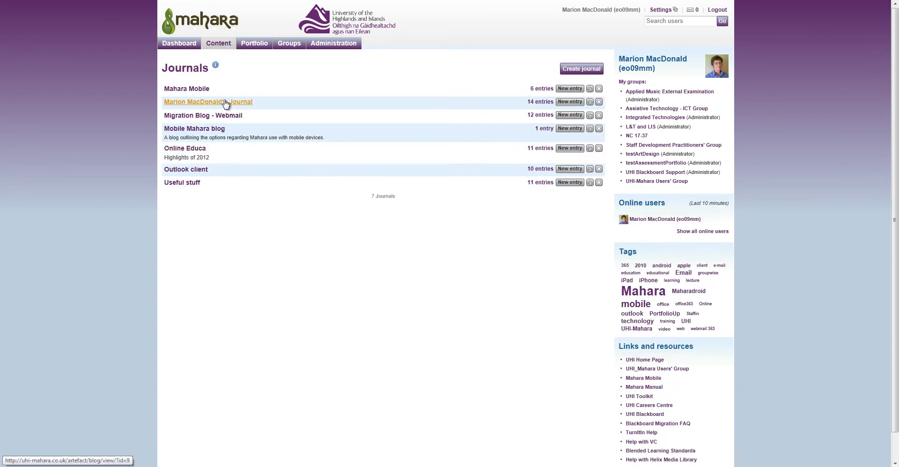
click(208, 131)
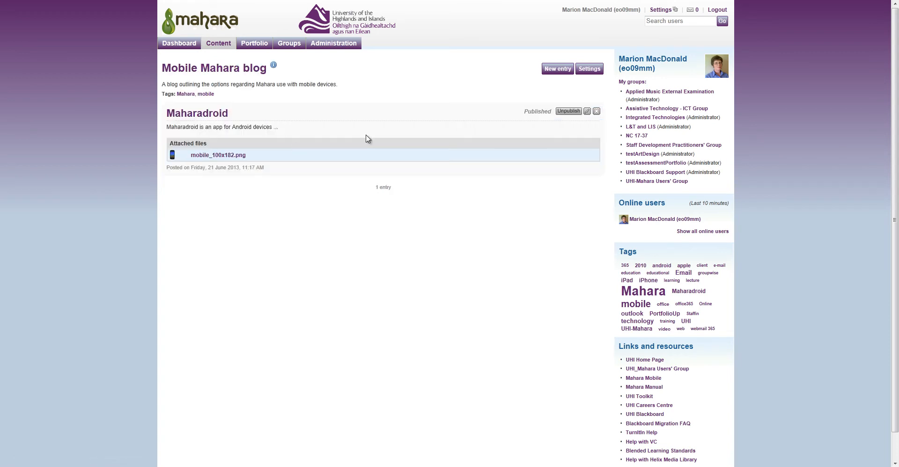
click(588, 111)
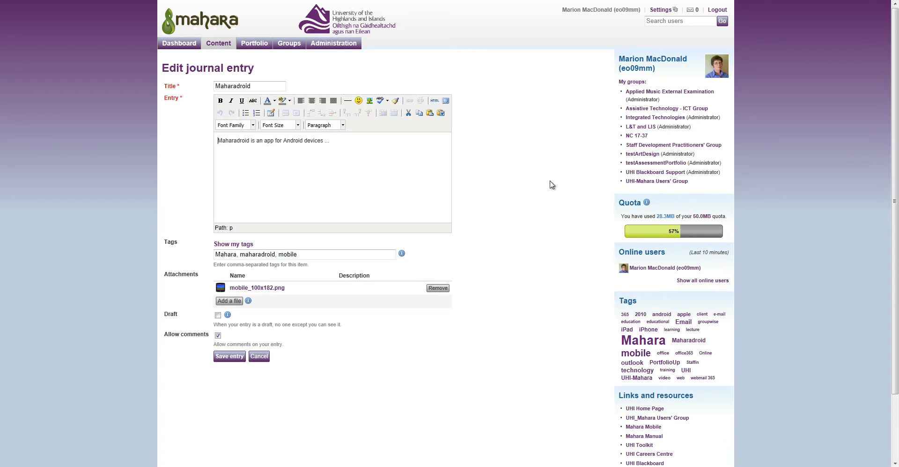
click(442, 289)
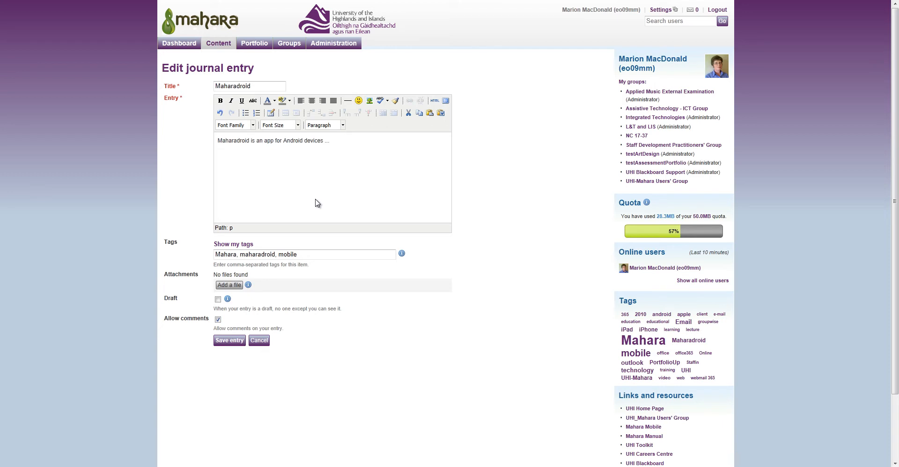
Embed the phone image inline from its pasted URL with an 'Image of' description, and save the entry.
click(369, 101)
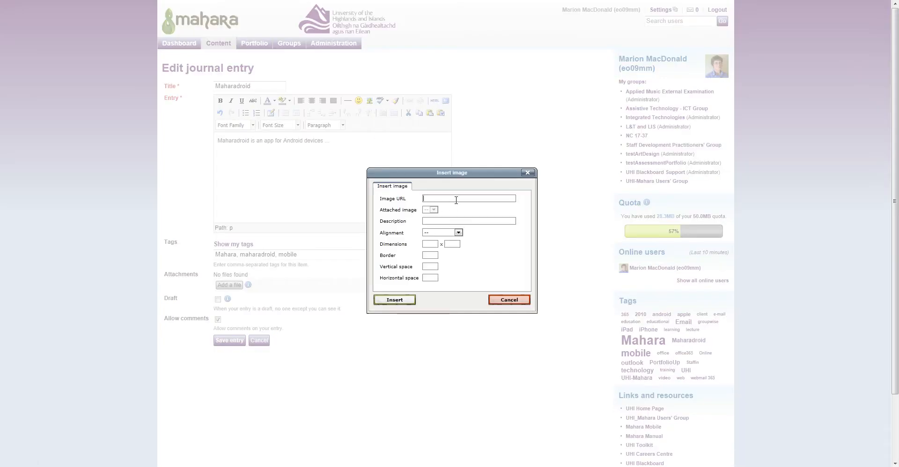
key(ctrl+v)
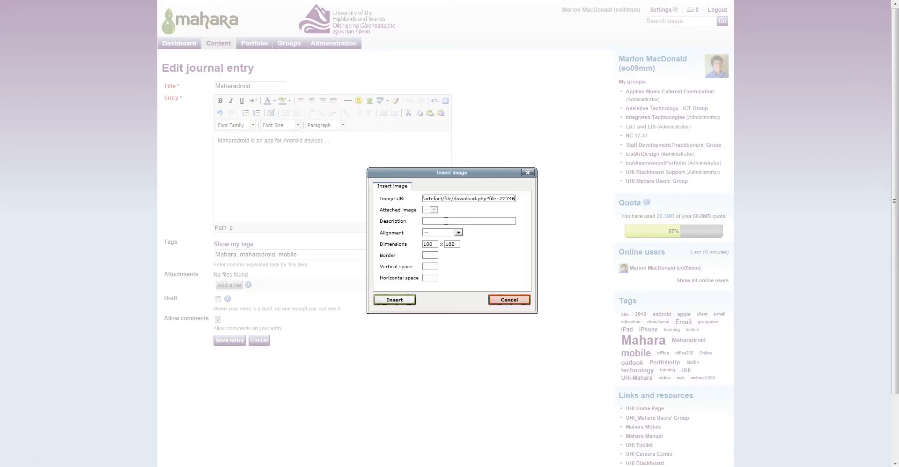
click(446, 221)
text(Image of mobile)
click(403, 300)
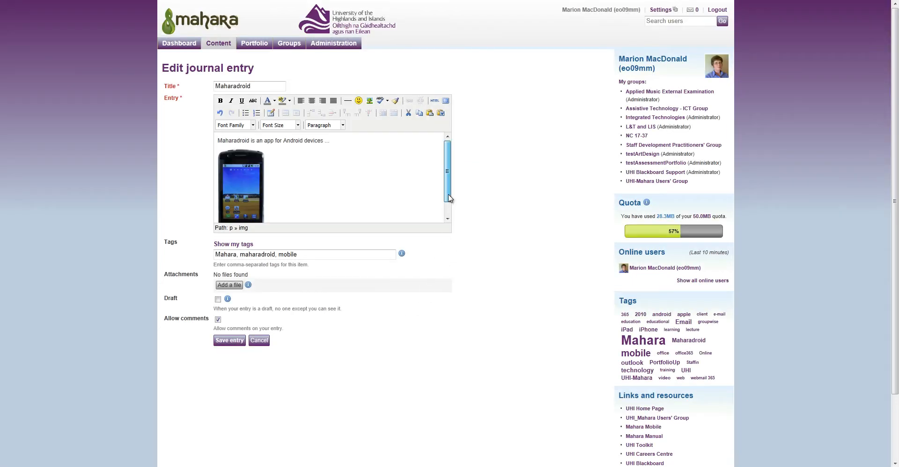
mouse_move(449, 198)
mouse_down()
mouse_move(450, 213)
mouse_move(452, 174)
mouse_move(451, 213)
mouse_up()
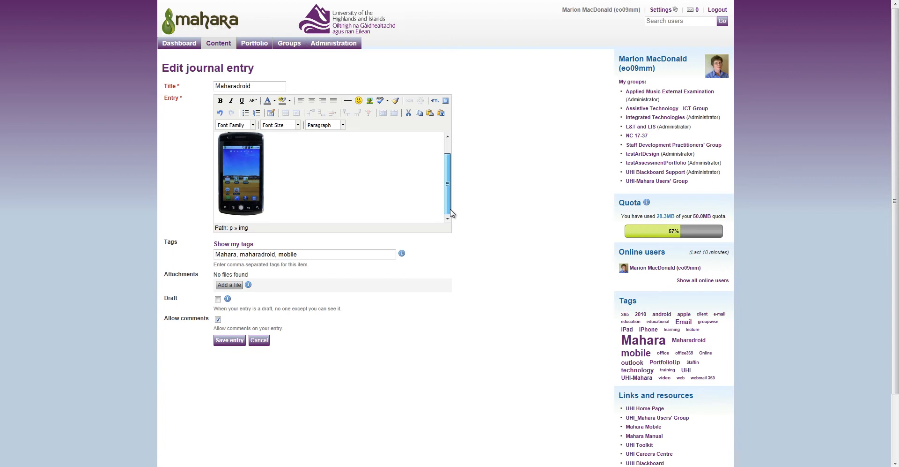
click(224, 341)
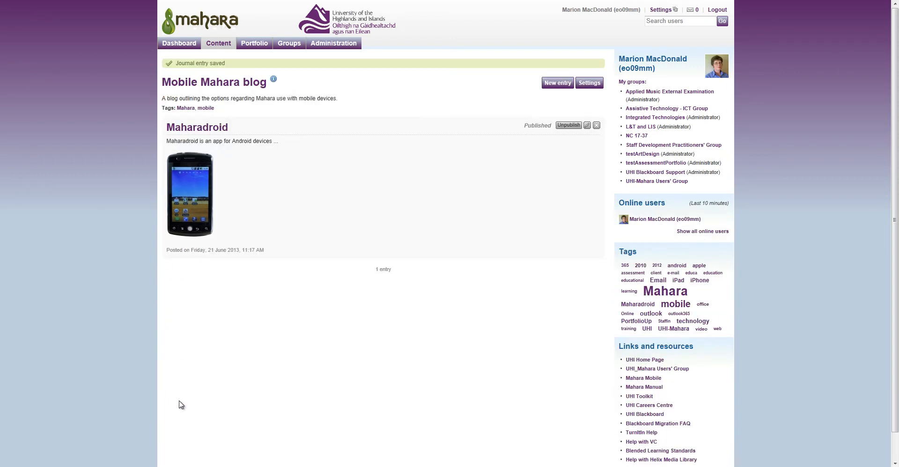
Go from the journals list to Portfolio Pages and start a new page.
mouse_move(221, 45)
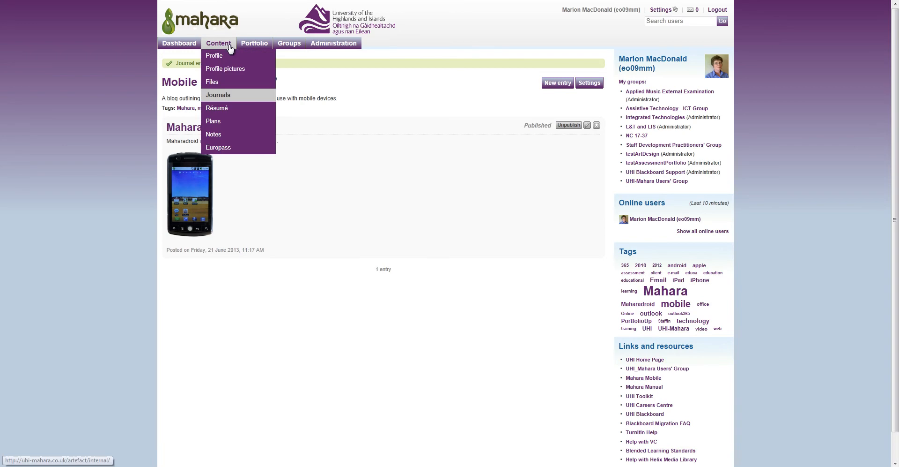
click(223, 99)
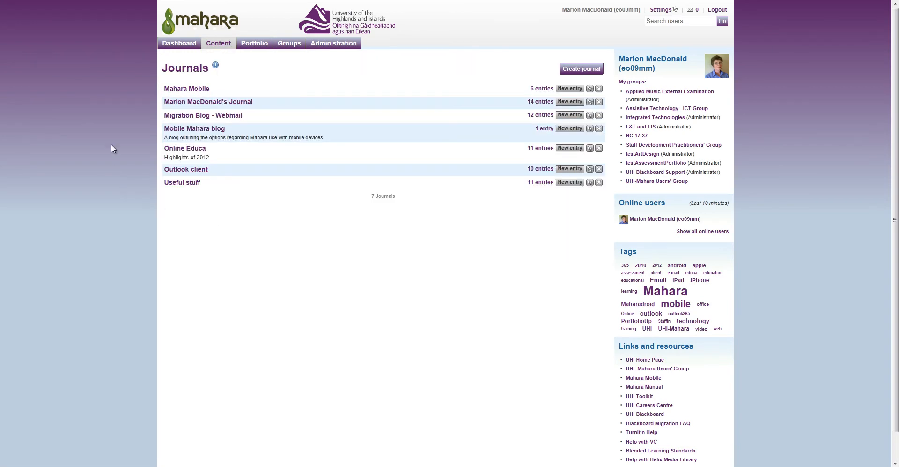
mouse_move(267, 47)
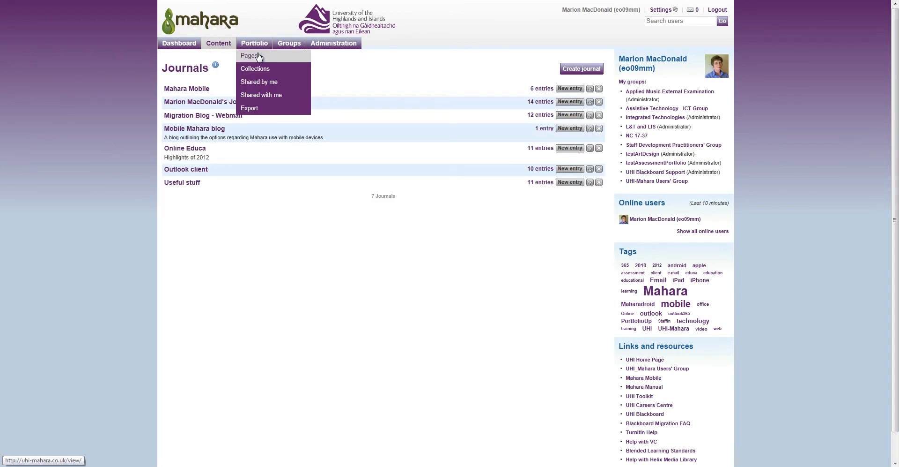
click(253, 55)
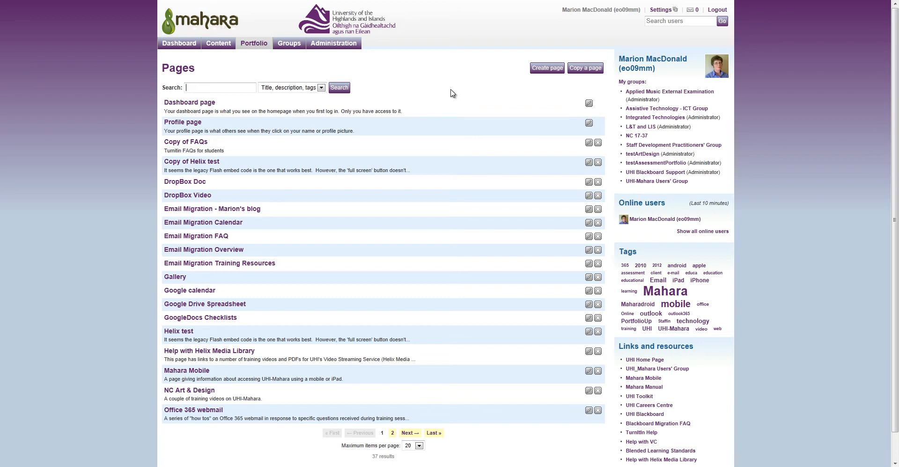
click(547, 72)
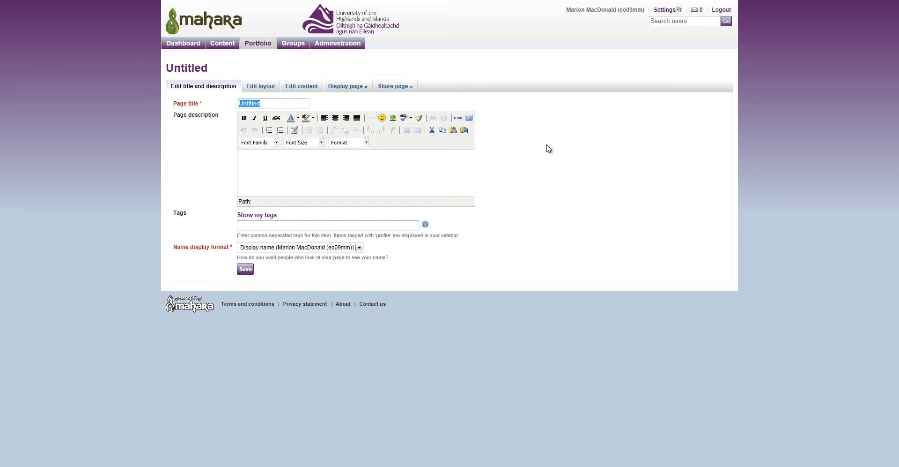
Save the new page as 'Mahara Mobile blog' with a mobile-device description and tags Mahara, mobile.
text(Mah)
text(Mobile blog)
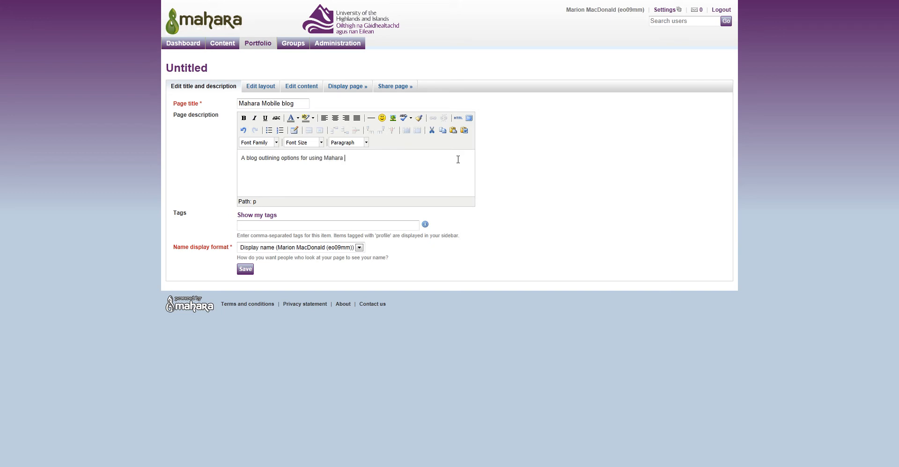
text(devices.)
click(359, 223)
text(Mahara, mobile)
click(246, 269)
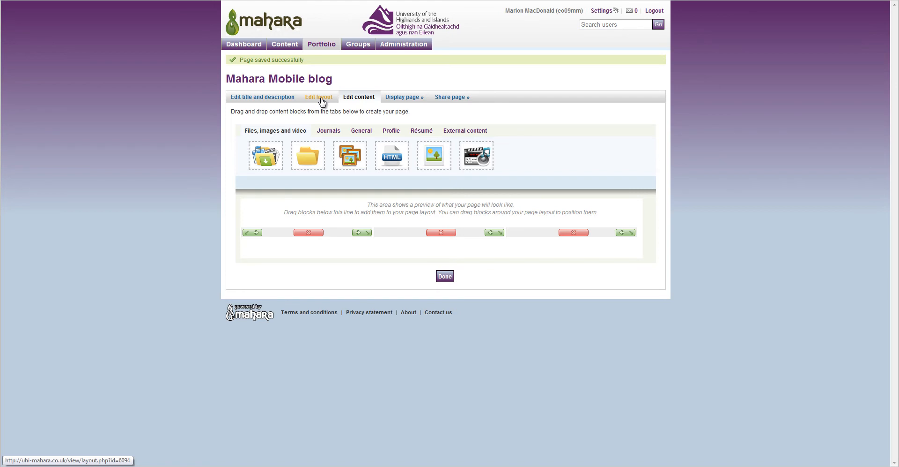
Switch the page layout from 3 columns to 1 column and save it.
click(322, 98)
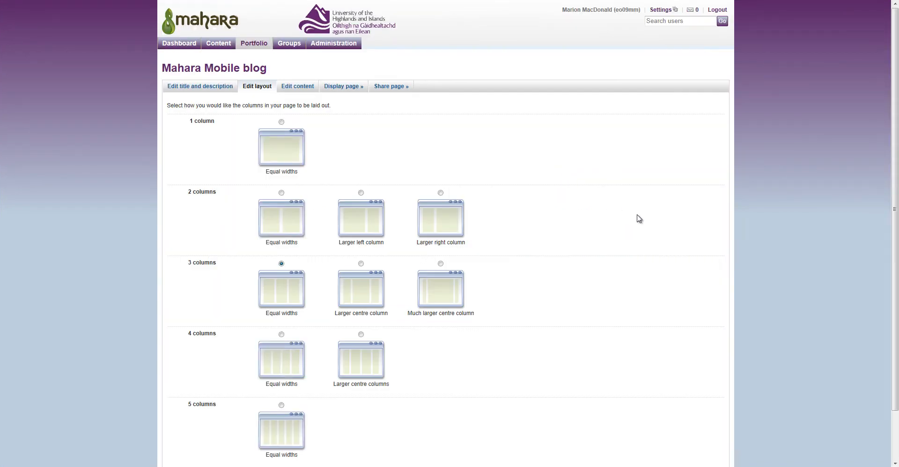
click(281, 121)
drag(895, 209, 895, 215)
scroll(895, 214, down, 2)
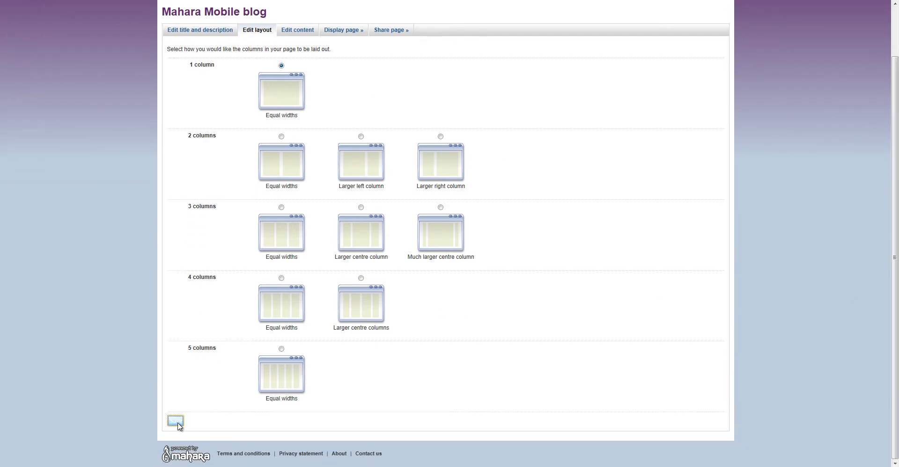
click(175, 421)
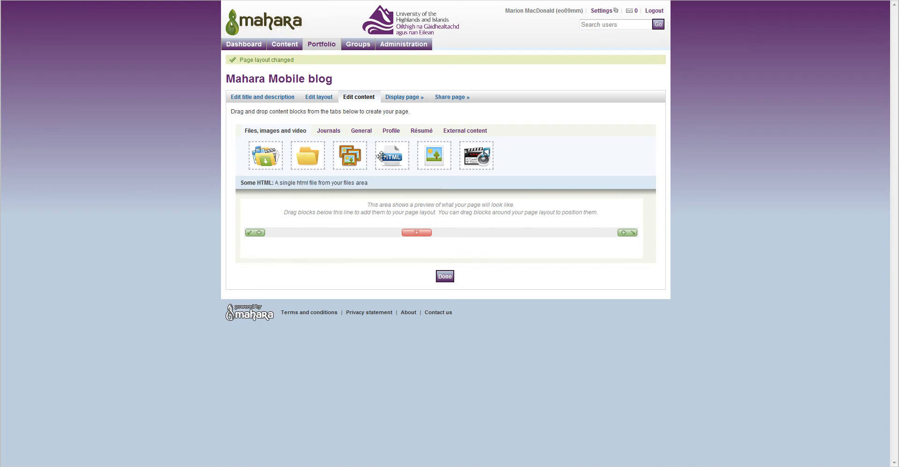
Look through the General and External content blocks, then show the Journals blocks.
click(364, 131)
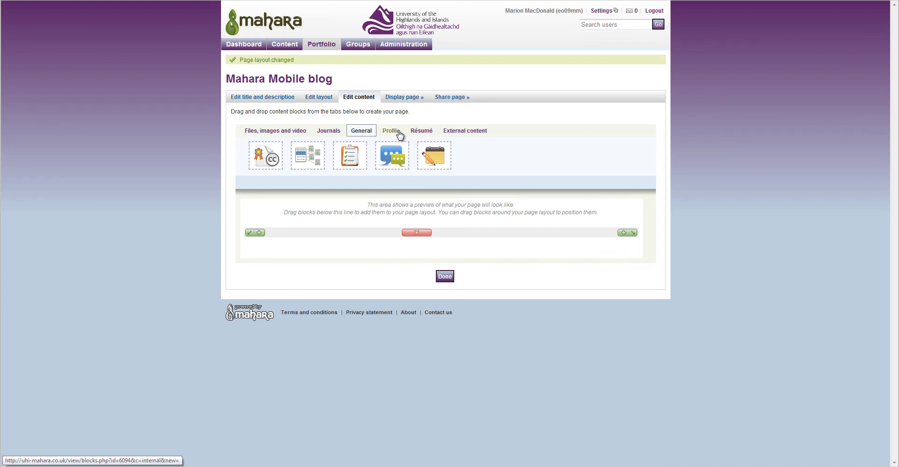
click(459, 132)
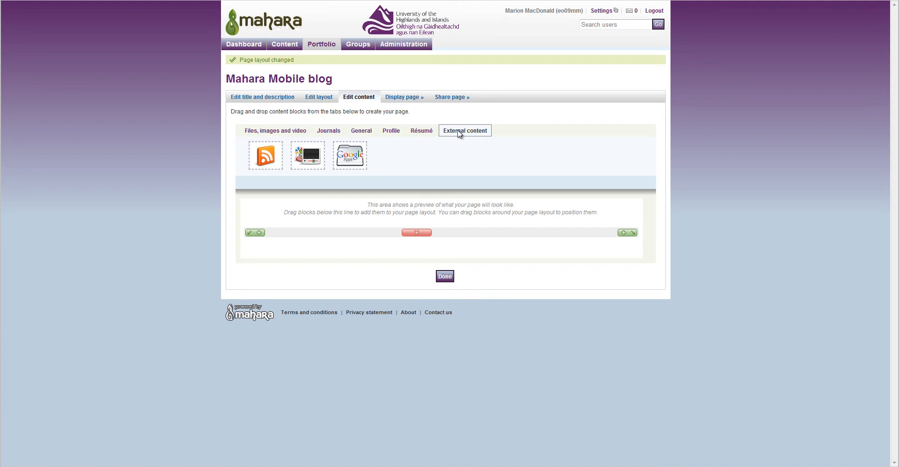
click(332, 132)
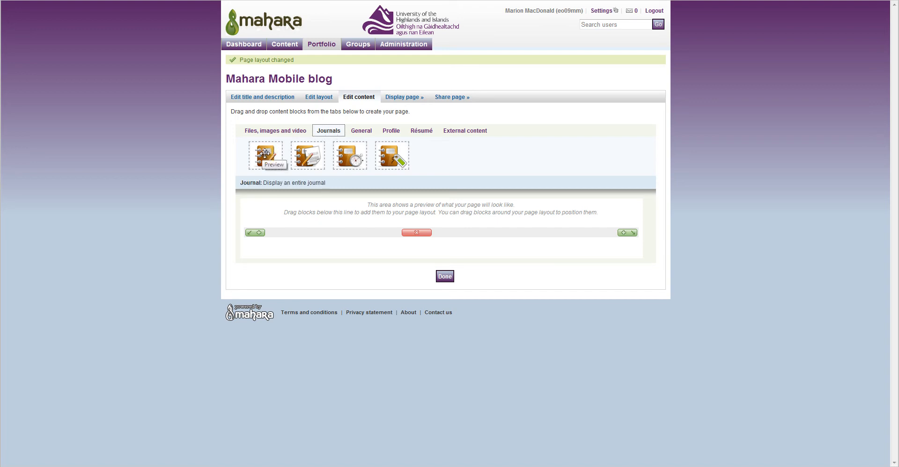
drag(269, 153, 330, 253)
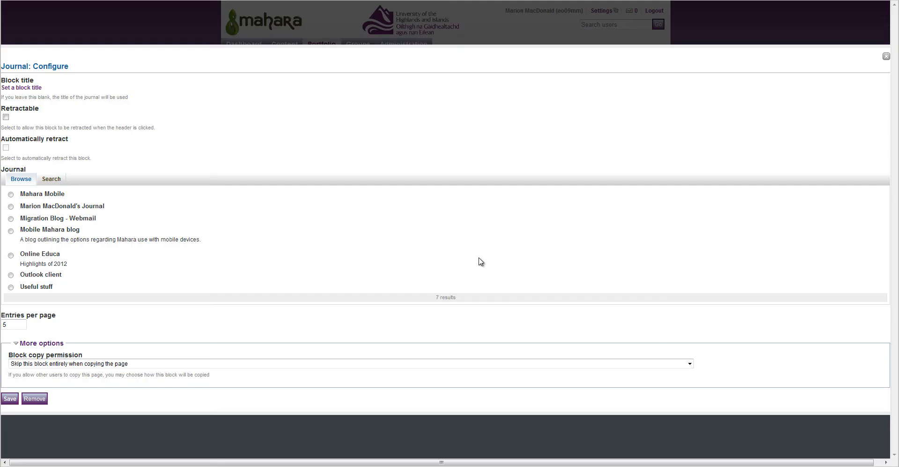
click(11, 194)
drag(14, 324, 4, 324)
click(10, 399)
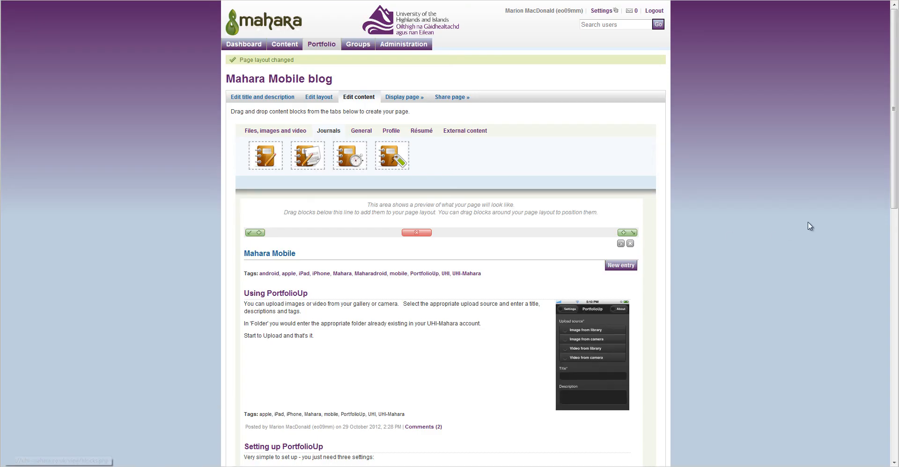
drag(895, 190, 895, 229)
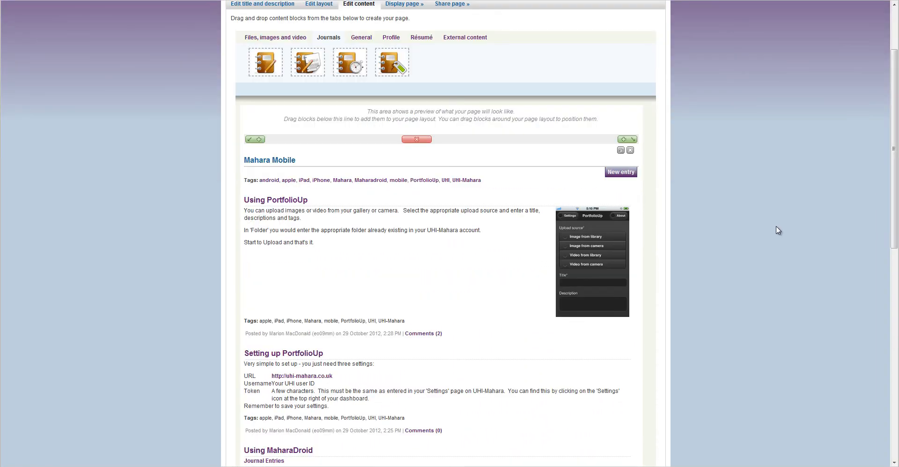
click(631, 150)
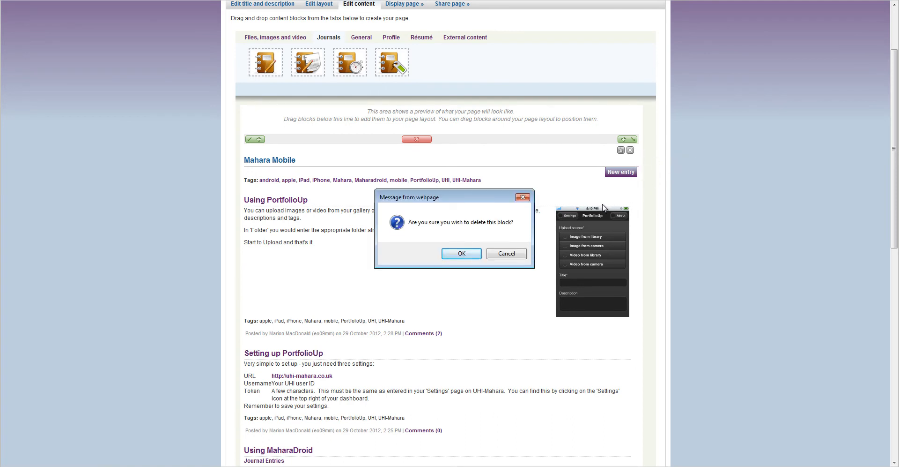
click(473, 256)
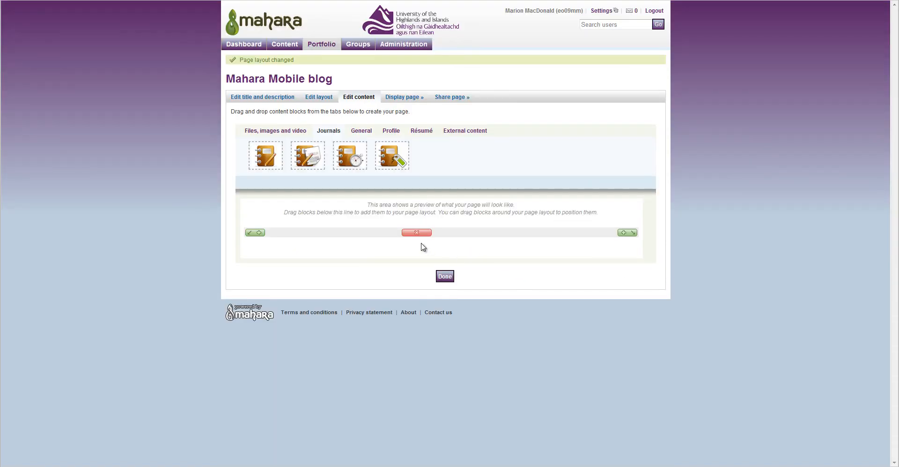
drag(306, 155, 321, 256)
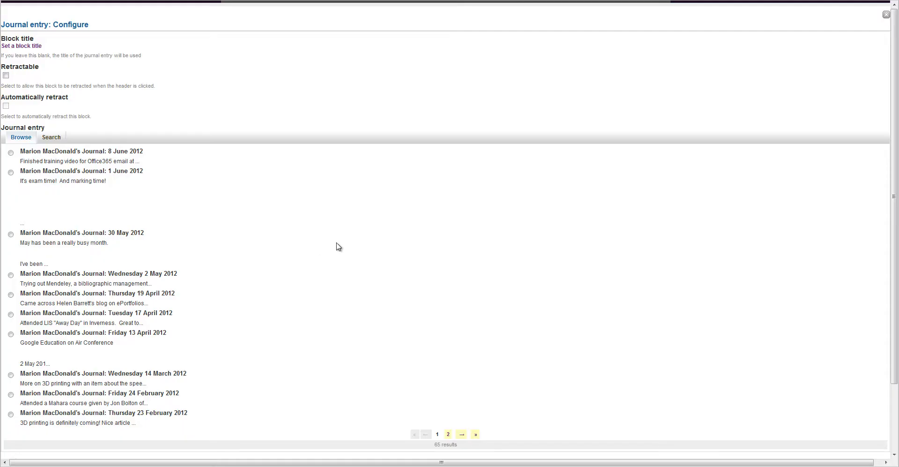
click(463, 434)
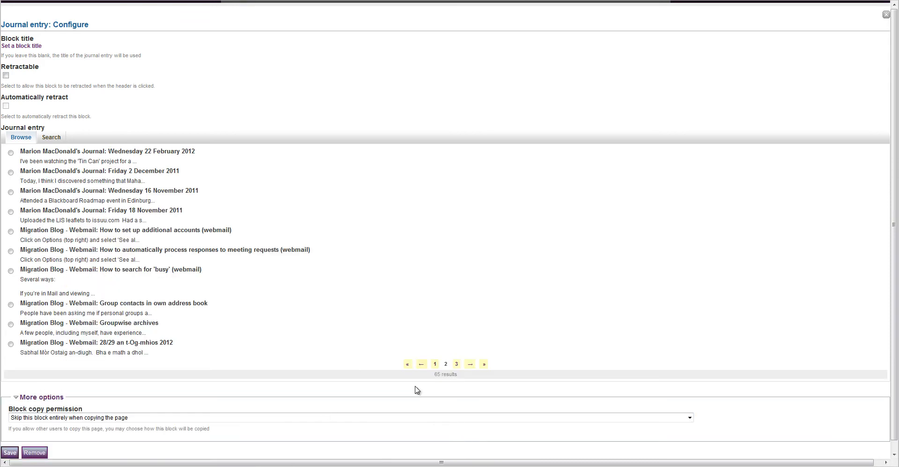
click(470, 364)
click(471, 397)
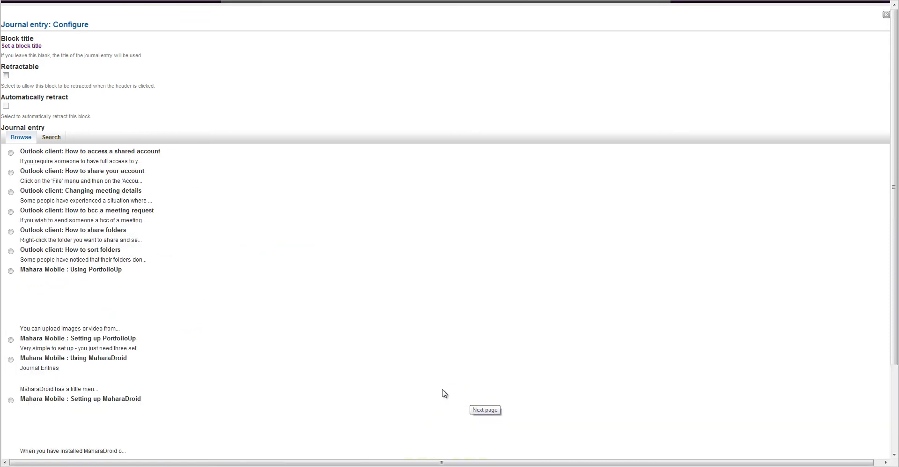
click(11, 339)
scroll(707, 430, down, 3)
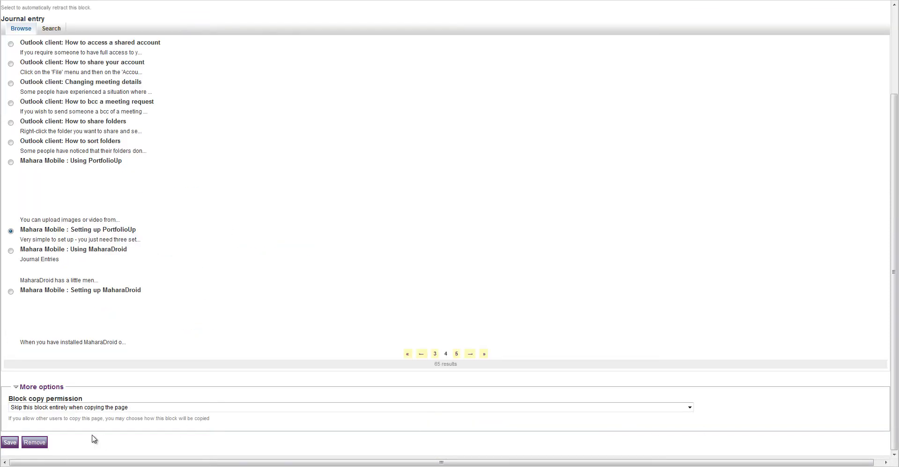
click(10, 442)
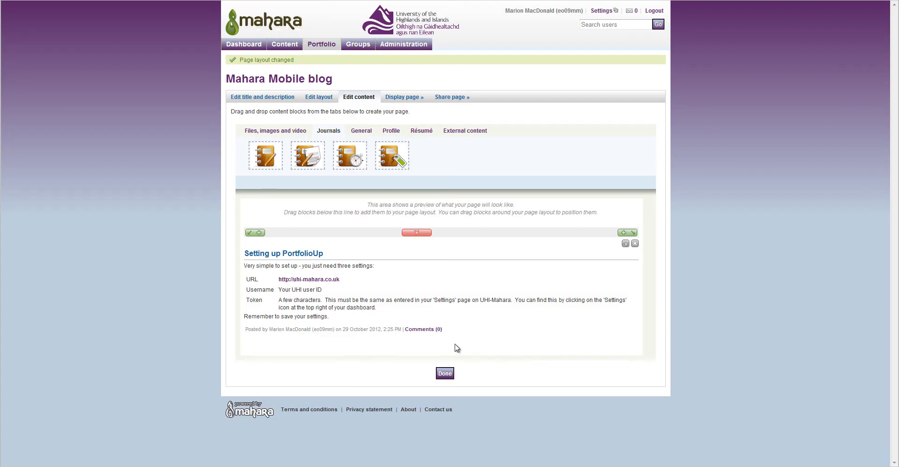
click(635, 244)
click(460, 254)
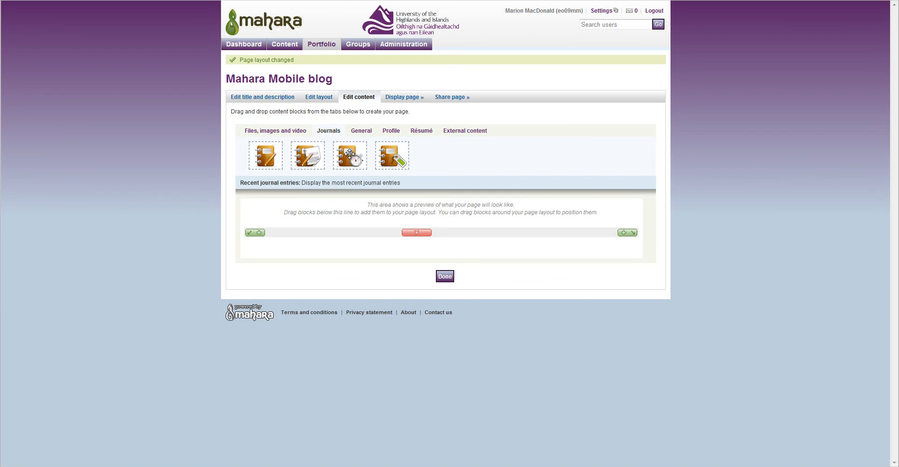
drag(350, 154, 353, 257)
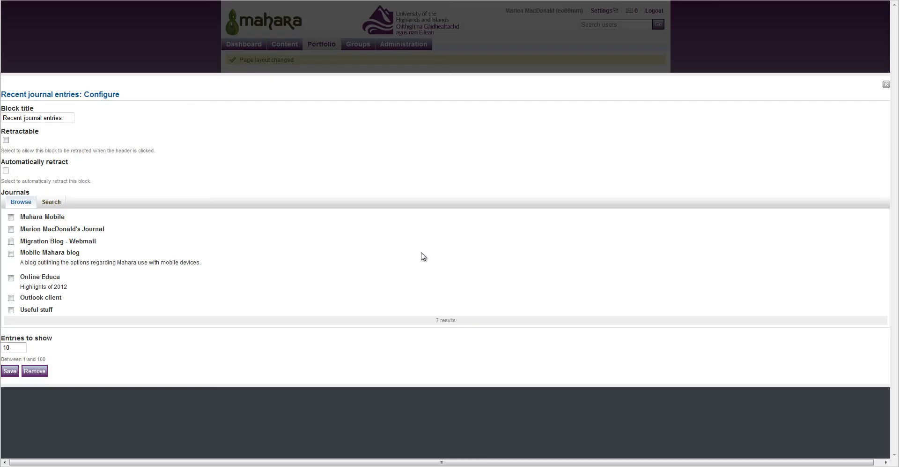
double_click(8, 347)
text(6)
click(11, 216)
click(10, 371)
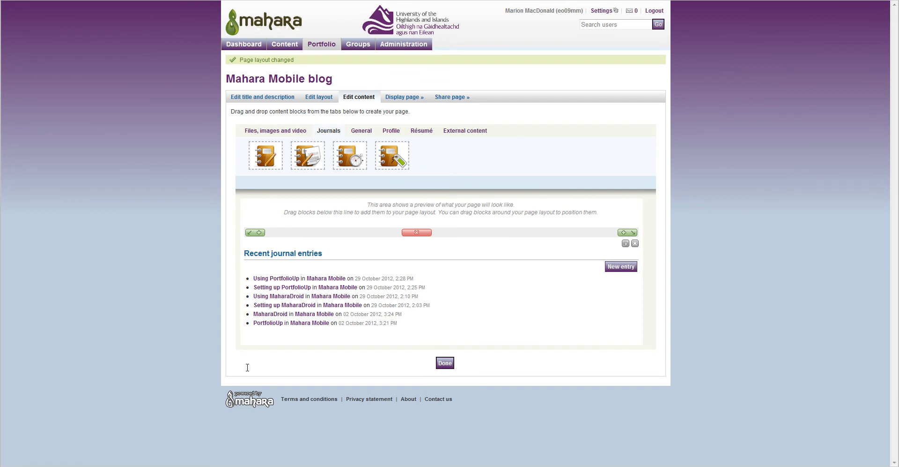
click(636, 243)
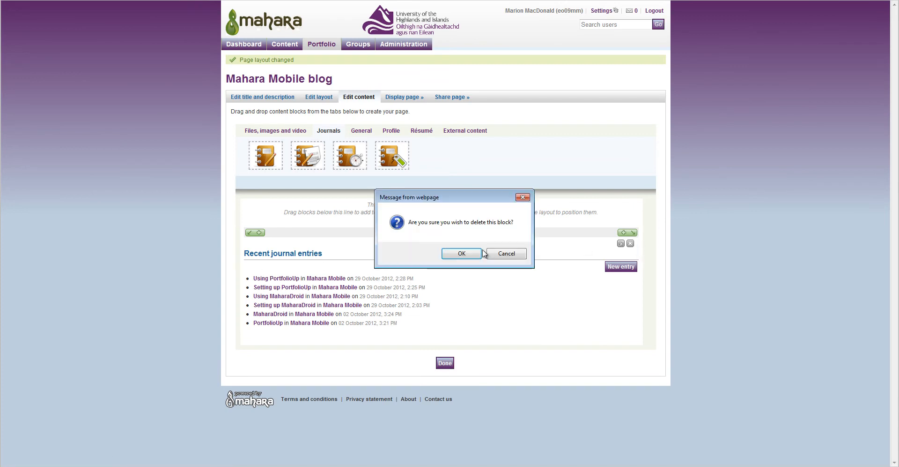
click(478, 252)
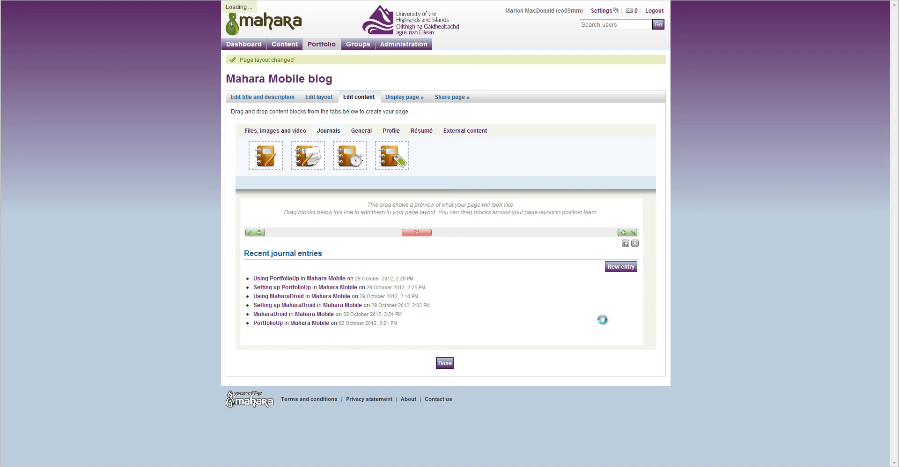
drag(393, 156, 438, 258)
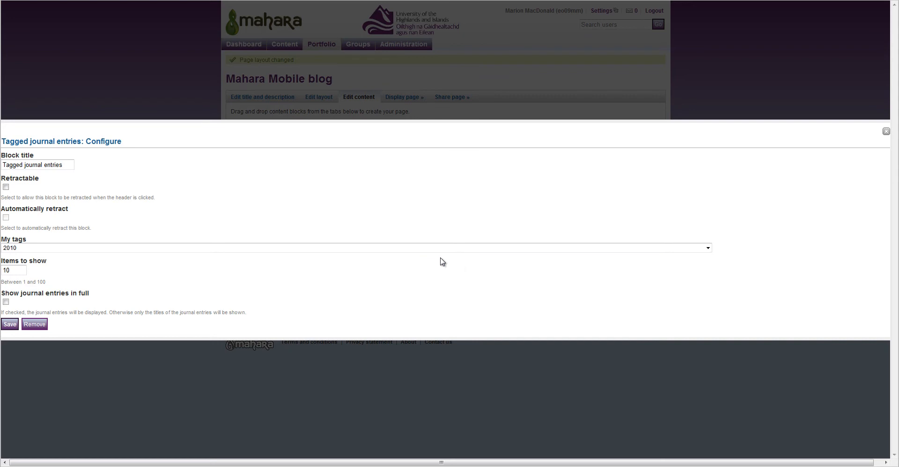
click(708, 247)
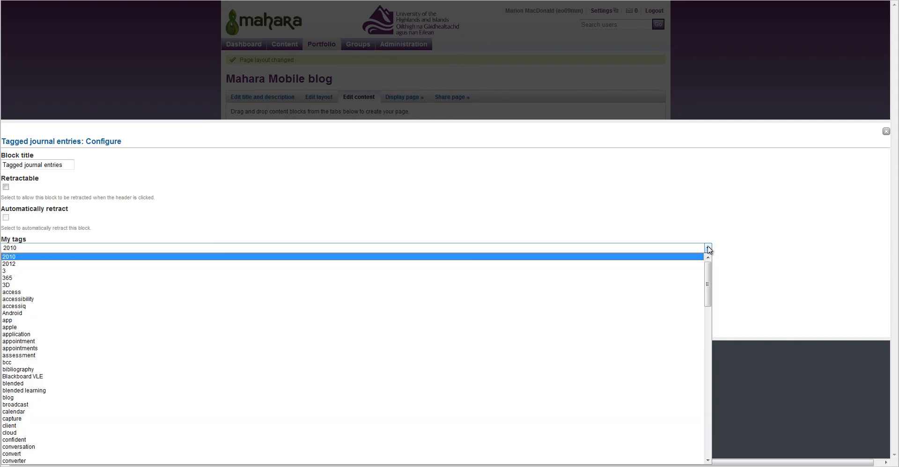
click(711, 426)
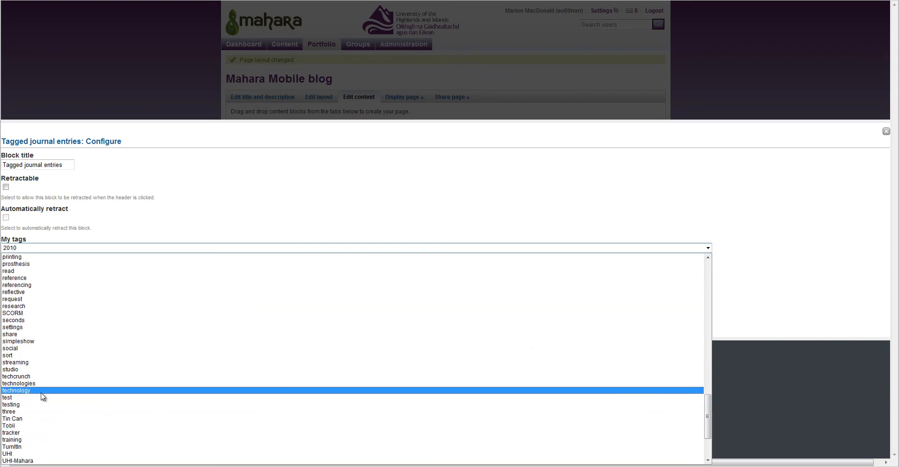
click(16, 389)
click(20, 270)
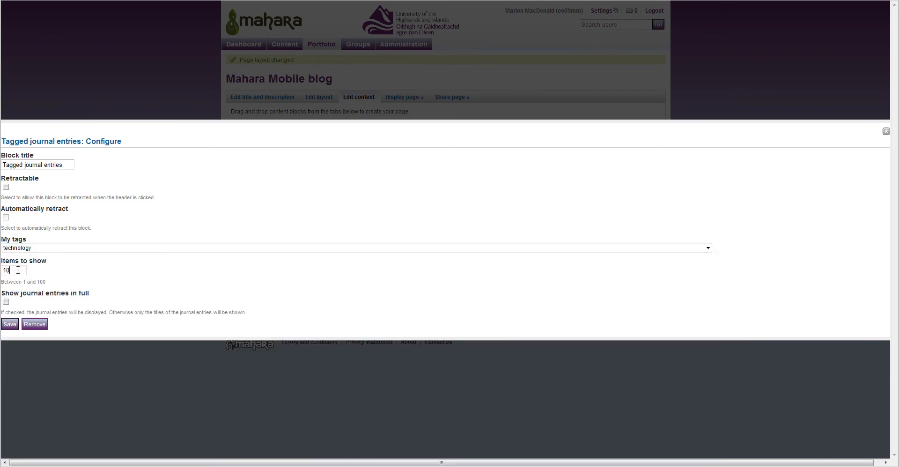
double_click(20, 270)
text(20)
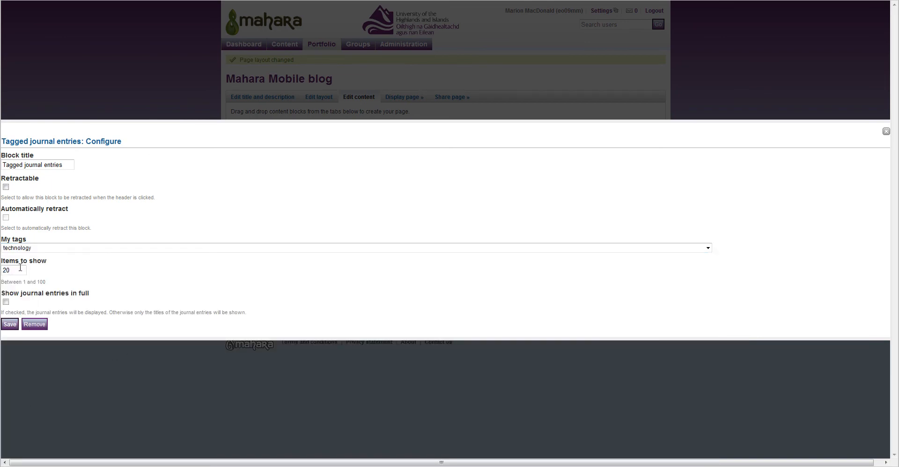
click(10, 323)
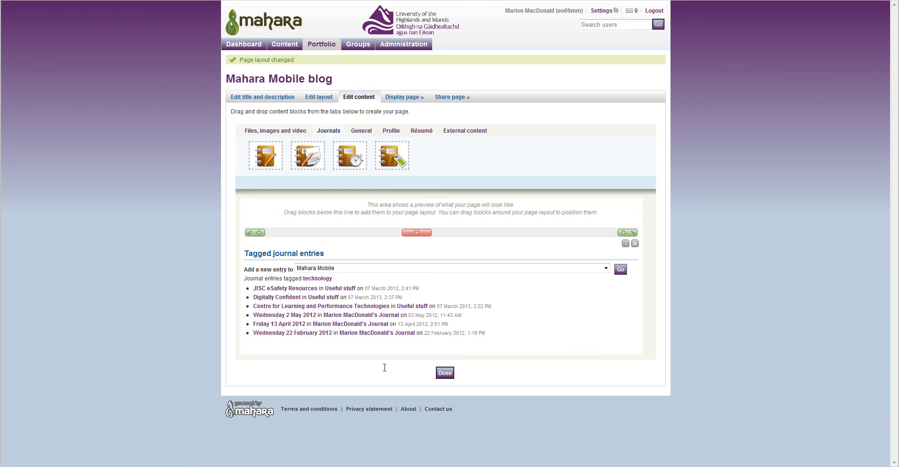
click(636, 243)
click(463, 254)
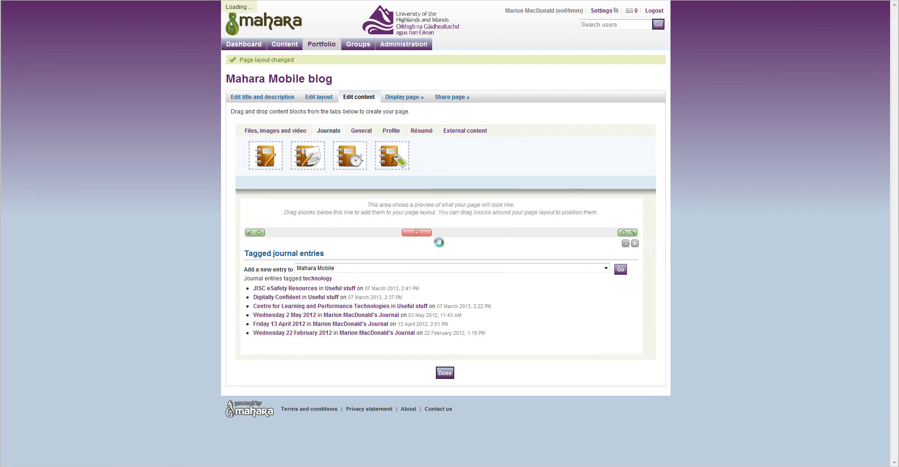
drag(265, 156, 407, 260)
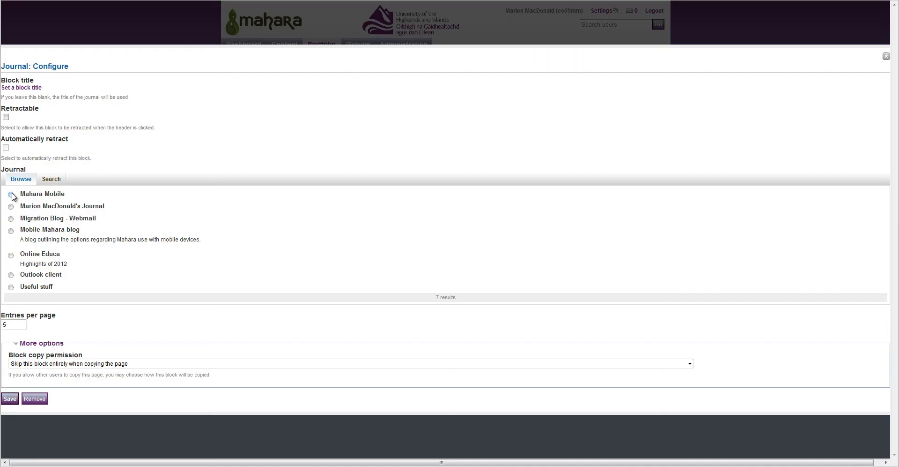
Set the journal block to the Mahara Mobile journal, save it, and finish editing the page.
click(11, 193)
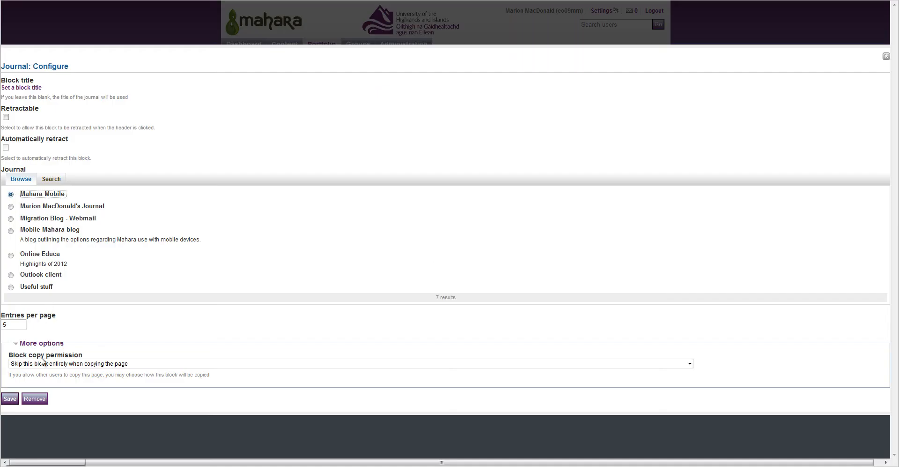
click(10, 398)
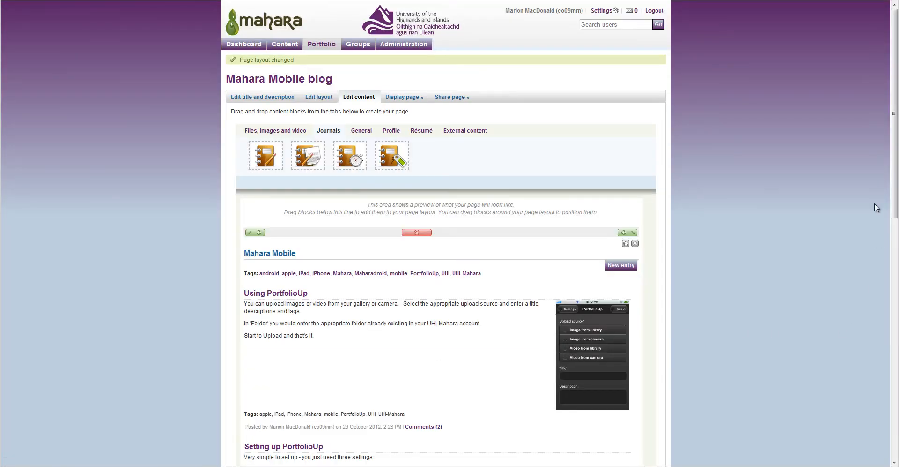
scroll(897, 205, down, 1)
scroll(897, 205, down, 12)
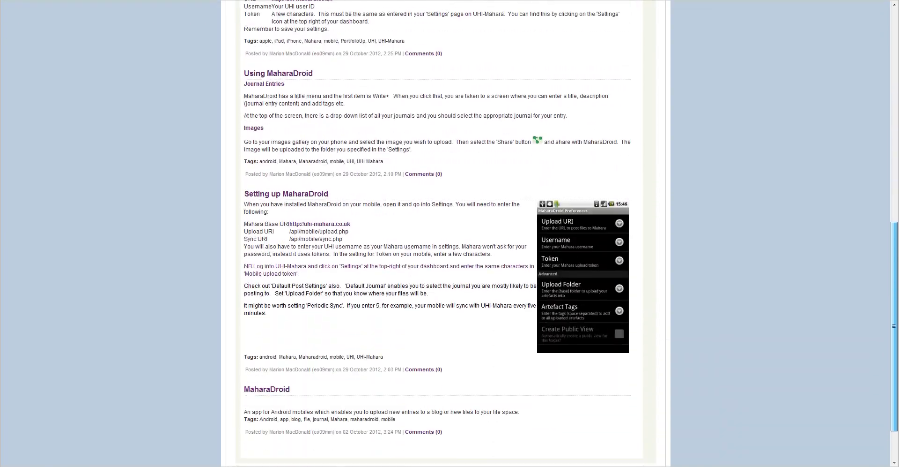
click(445, 416)
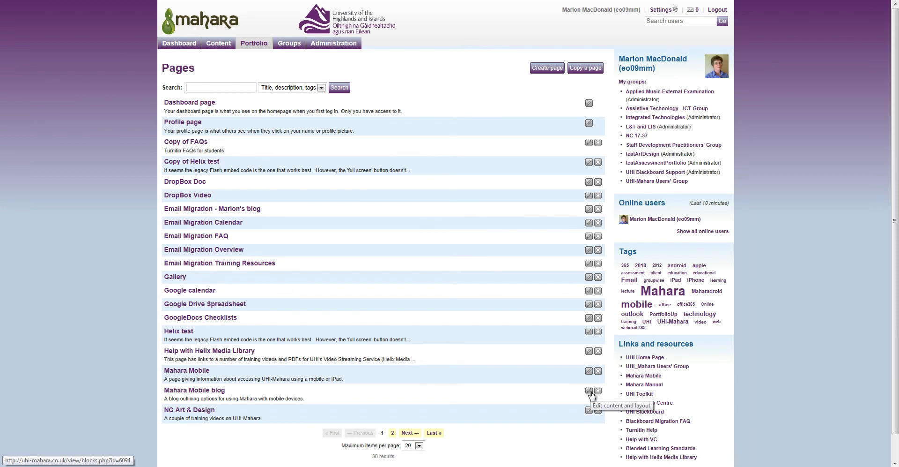
Edit the Mahara Mobile blog page and pick the two-column 'Larger right column' layout.
click(192, 390)
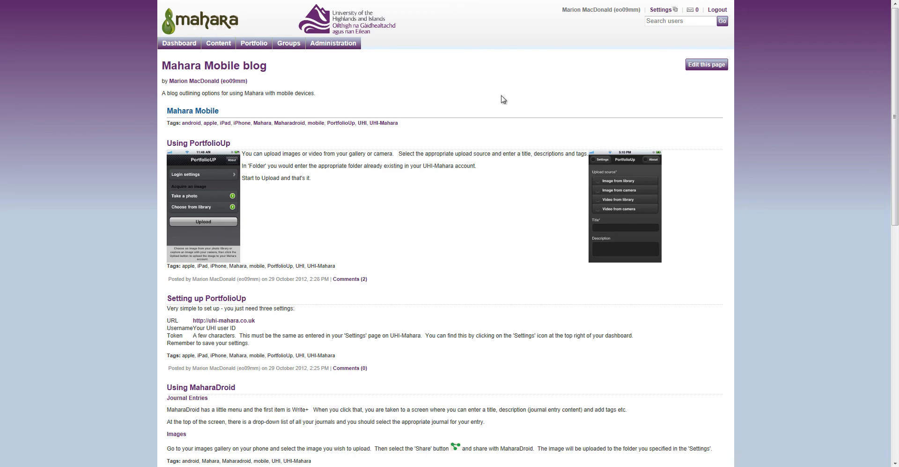
click(708, 65)
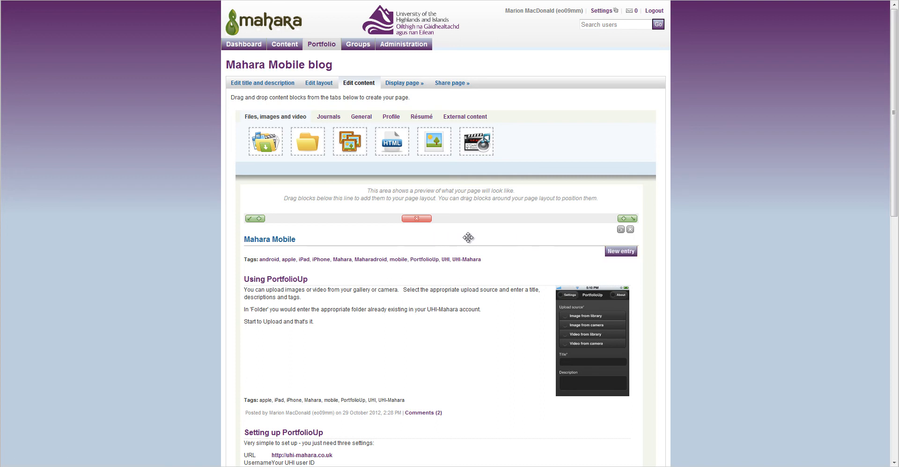
click(318, 86)
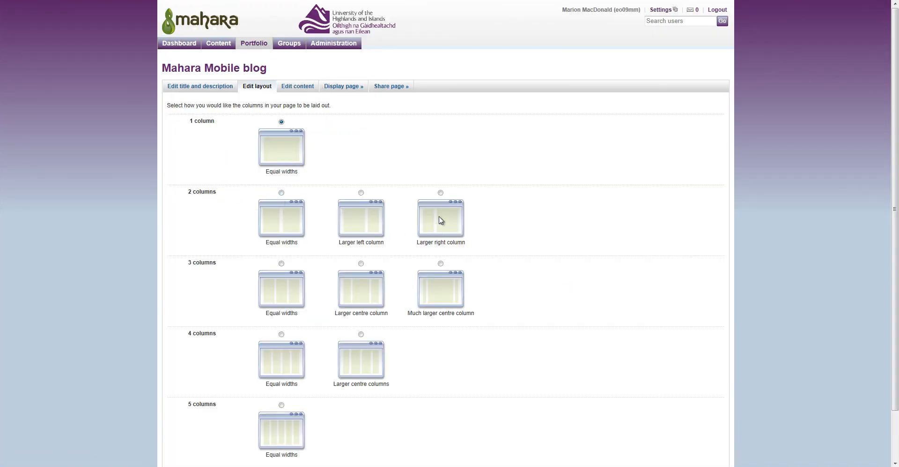
click(440, 193)
Save the two-column layout and drag the Mahara Mobile journal block into the right column.
click(894, 420)
click(176, 423)
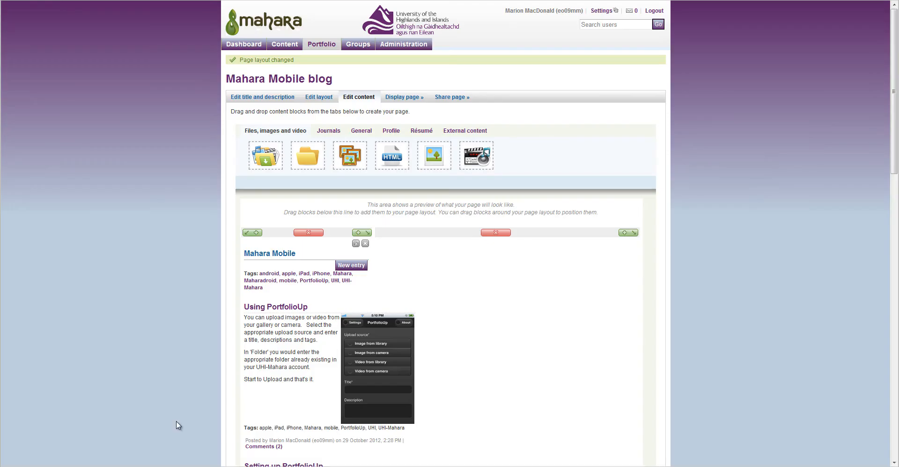
drag(895, 159, 895, 203)
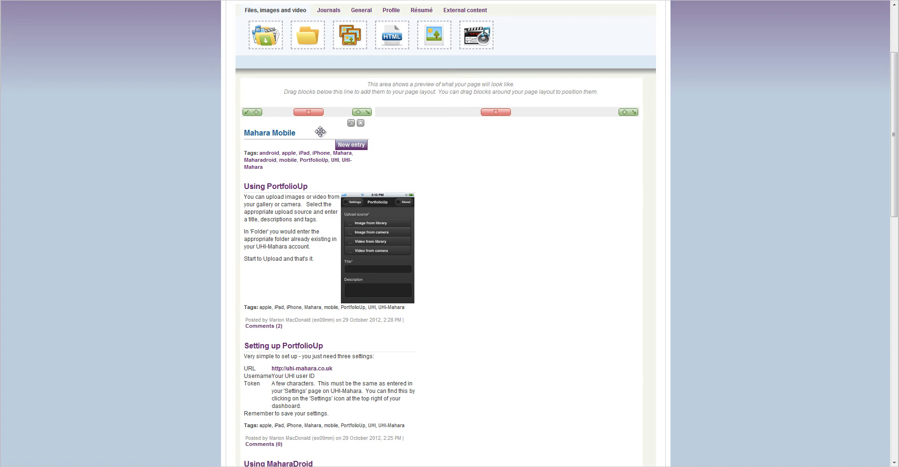
drag(317, 131, 435, 128)
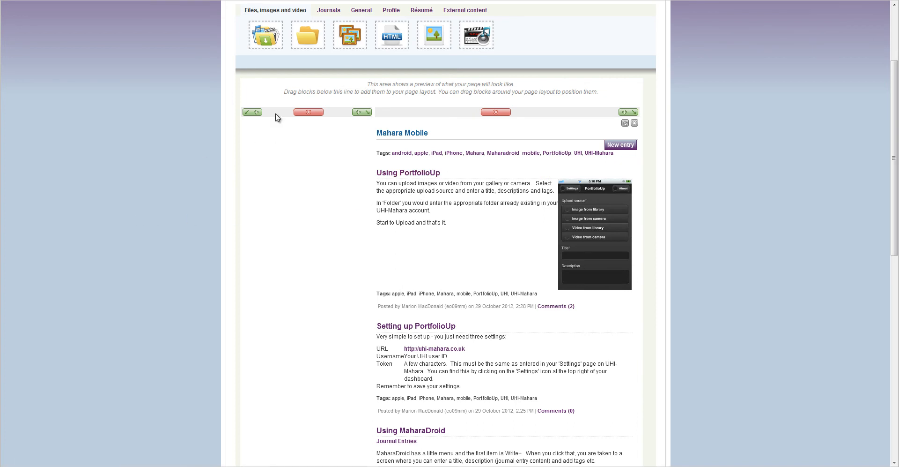
Drag a Profile information block from the Profile block types into the left column.
click(393, 11)
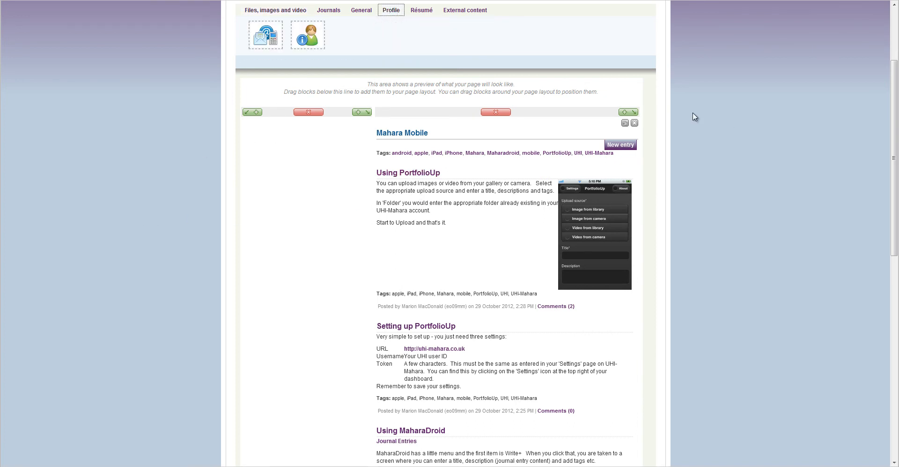
mouse_move(260, 33)
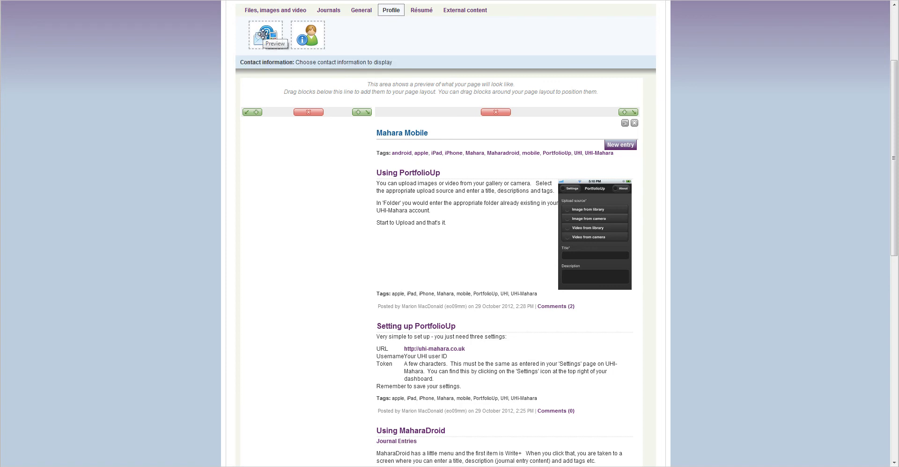
mouse_move(303, 37)
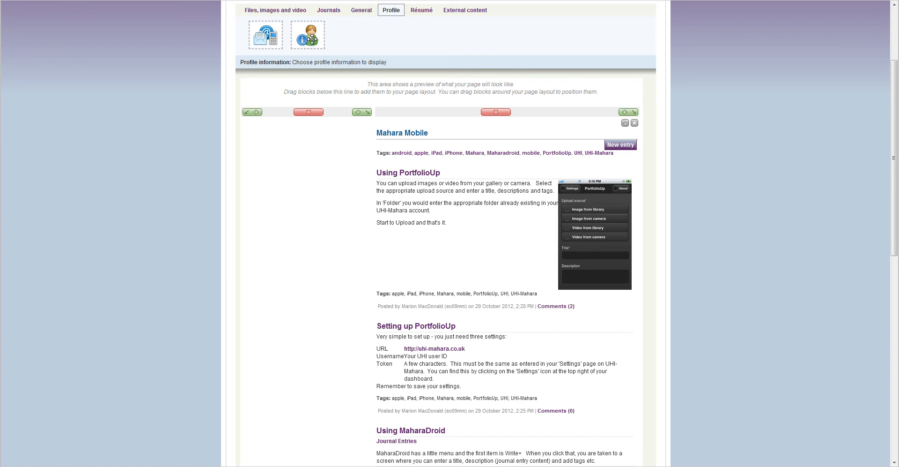
drag(305, 40, 294, 150)
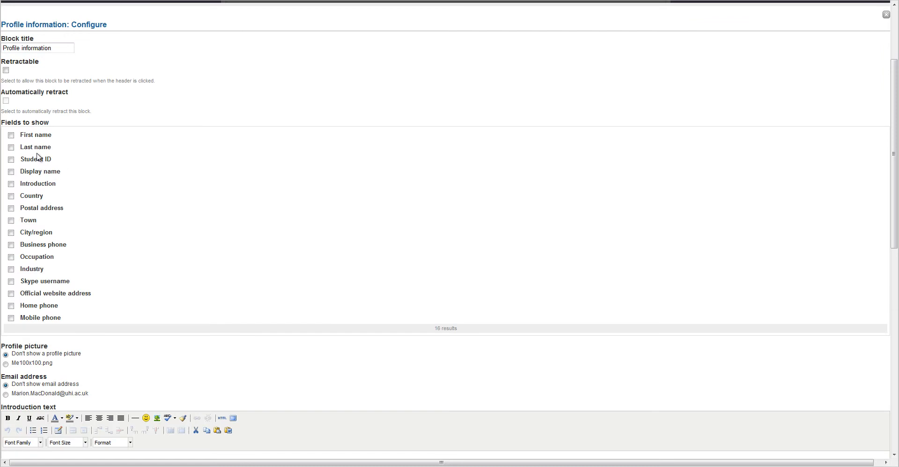
Show first name, last name, introduction, country, town, business phone and profile picture, then save the block.
click(10, 135)
click(11, 147)
click(10, 184)
click(10, 221)
click(11, 196)
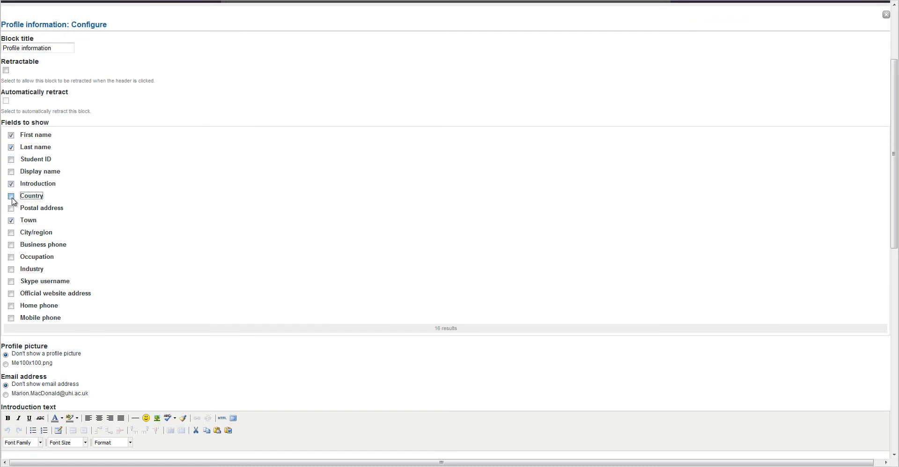
click(11, 244)
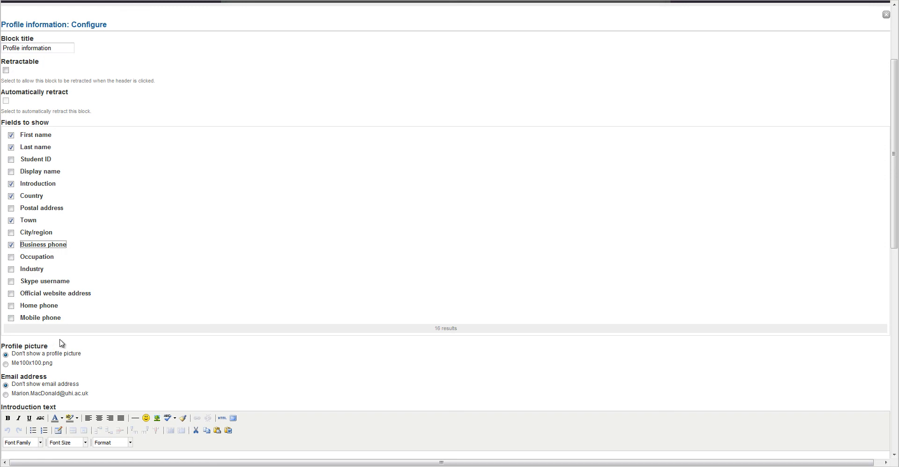
click(7, 365)
click(895, 442)
click(10, 46)
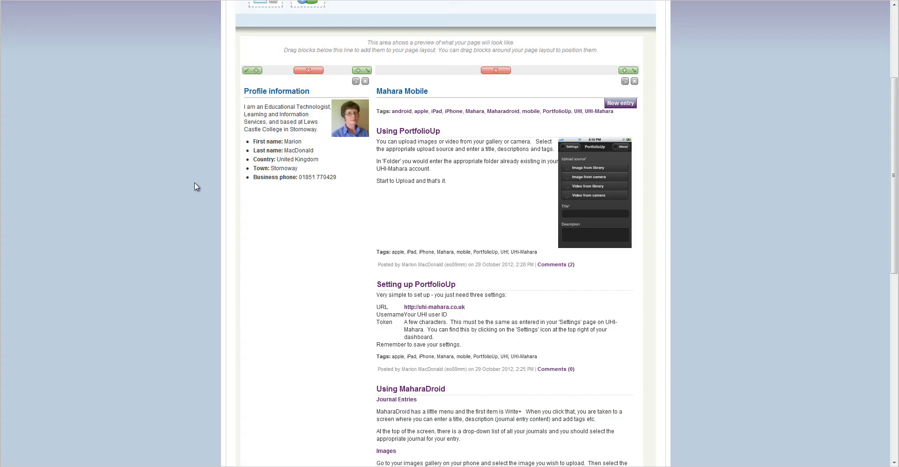
Finish editing, reopen the Mahara Mobile blog page, and go to Portfolio > Shared by me.
click(895, 362)
click(445, 443)
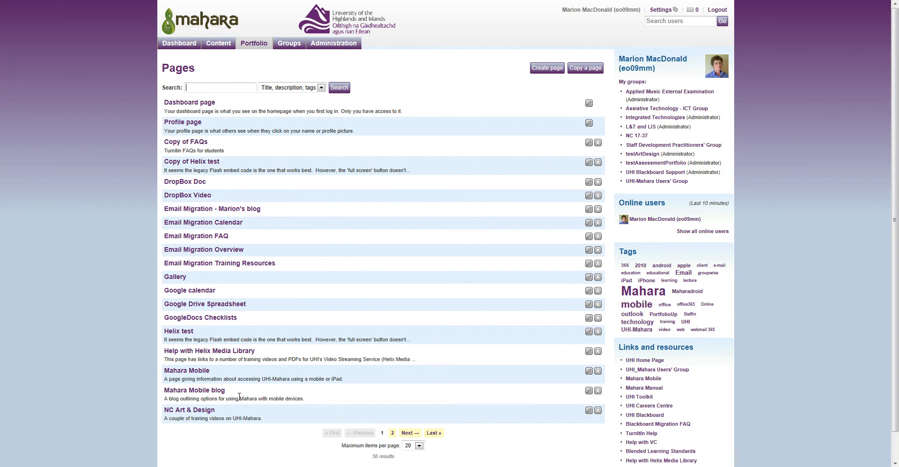
click(194, 390)
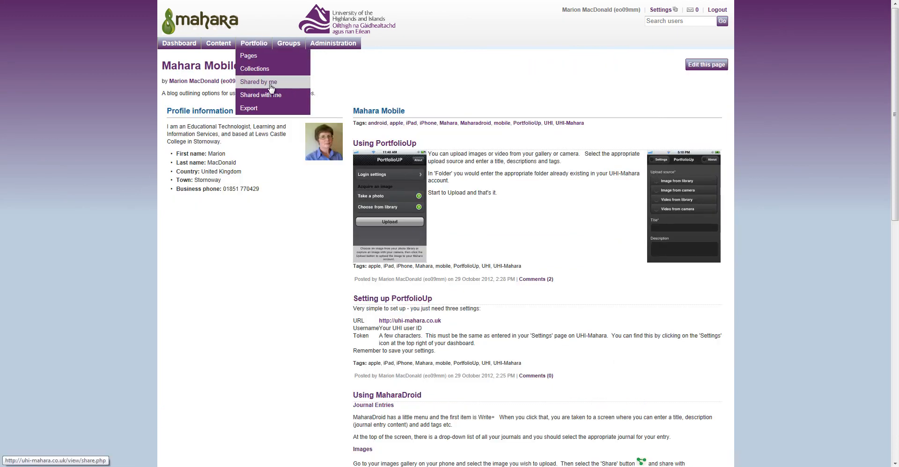
click(251, 86)
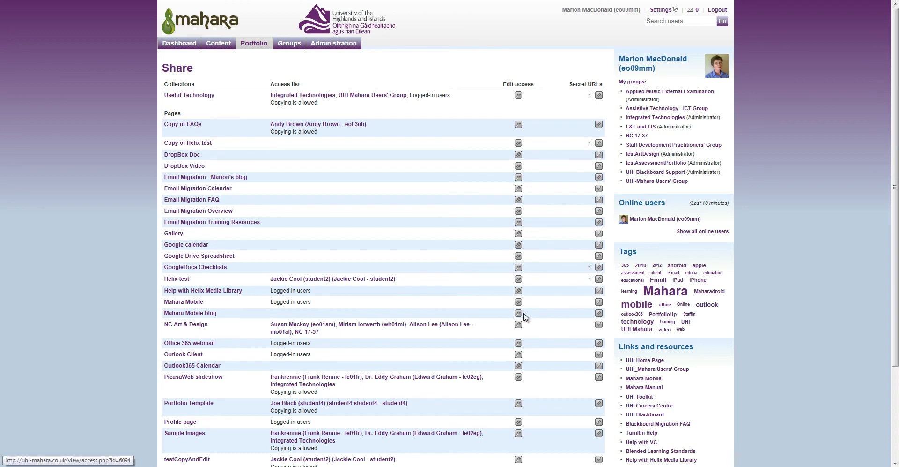
Add a secret URL for the Mahara Mobile blog page, then return to Shared by me.
click(602, 317)
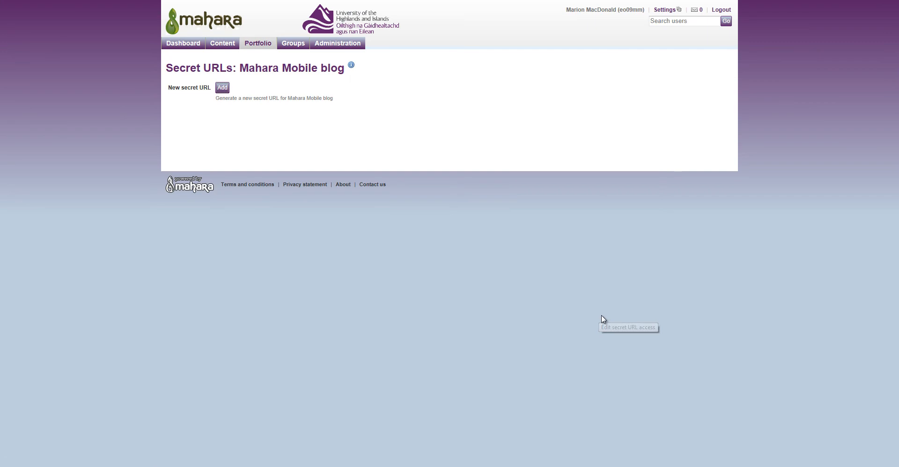
click(226, 90)
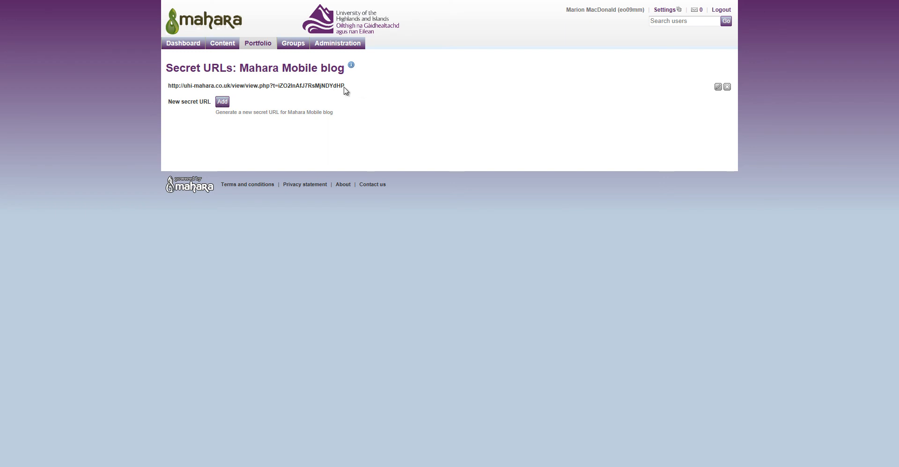
drag(347, 87, 169, 88)
click(382, 96)
mouse_move(258, 43)
click(261, 82)
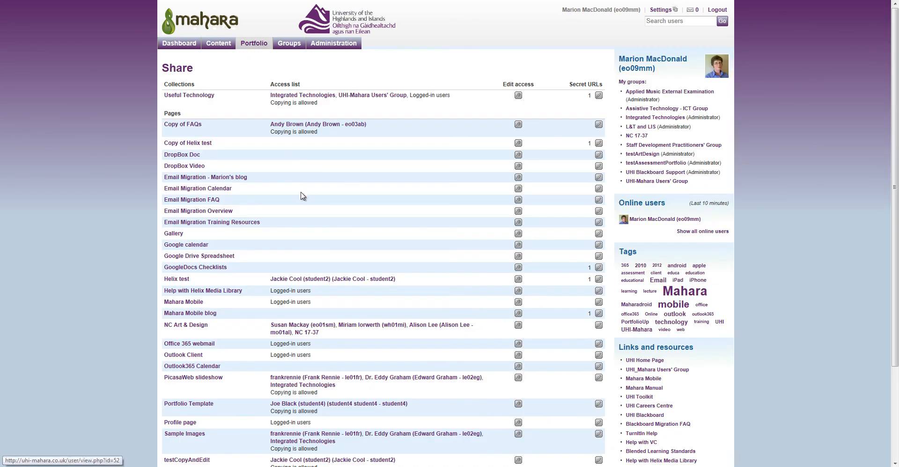
Open Edit access for Mahara Mobile blog and expand 'Share with other users and groups'.
click(519, 314)
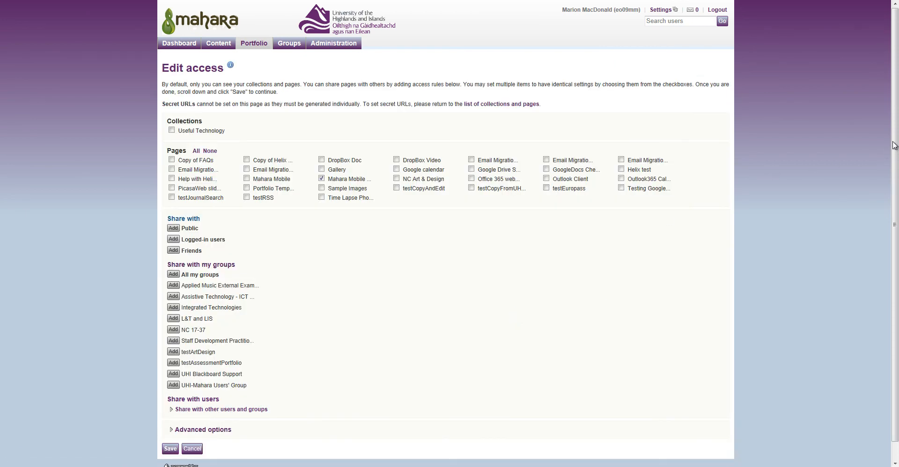
drag(894, 142, 894, 185)
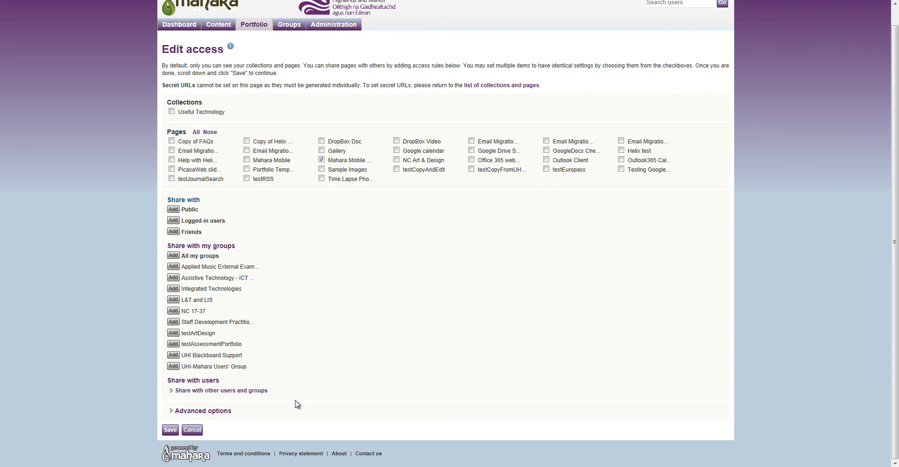
click(256, 395)
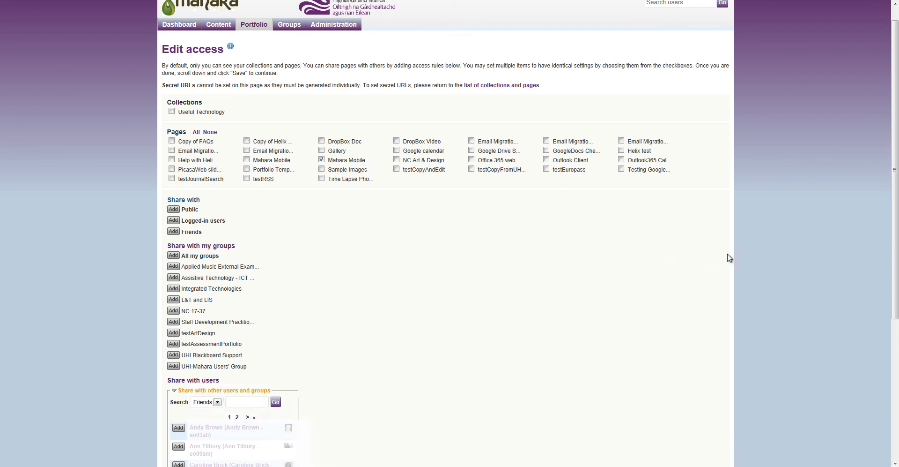
Switch the share search from friends to all Users and search for the person's full name.
drag(896, 222, 896, 333)
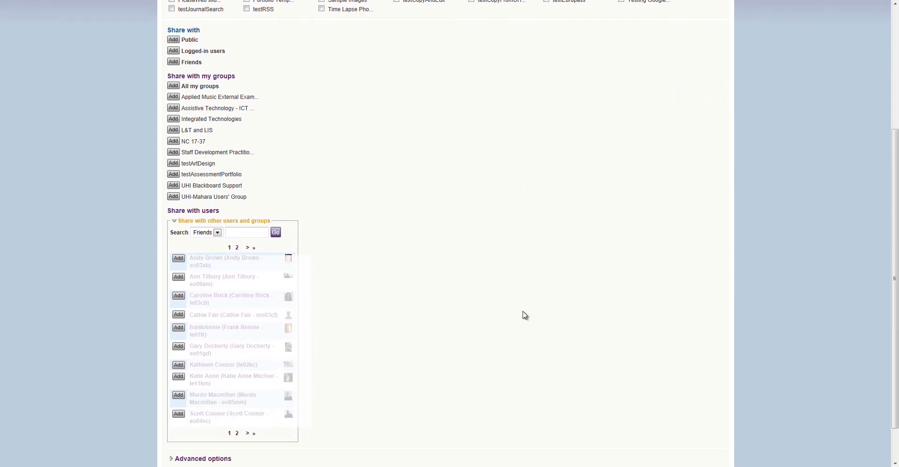
click(218, 232)
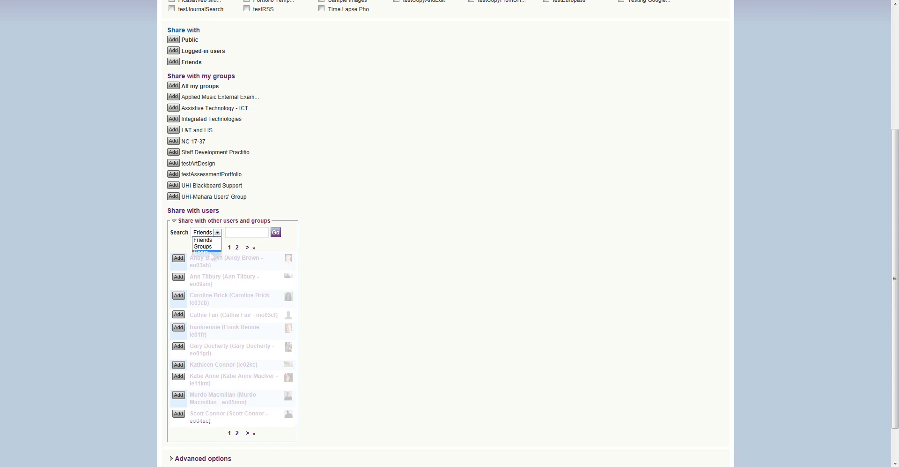
click(210, 253)
click(244, 233)
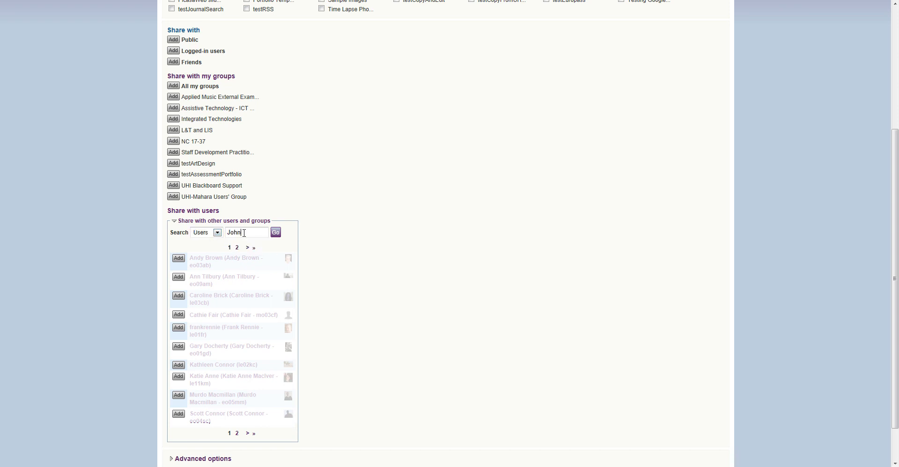
click(276, 233)
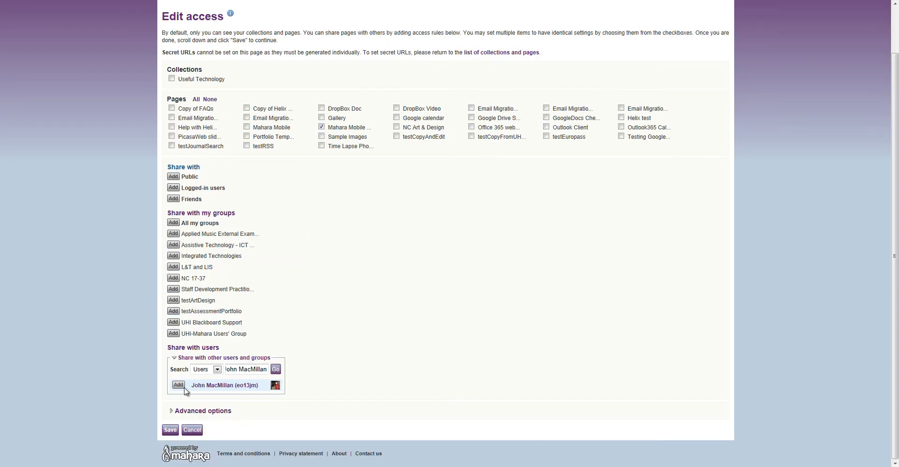
Add then remove the found user, re-search by the student's name, and add the student instead.
click(178, 384)
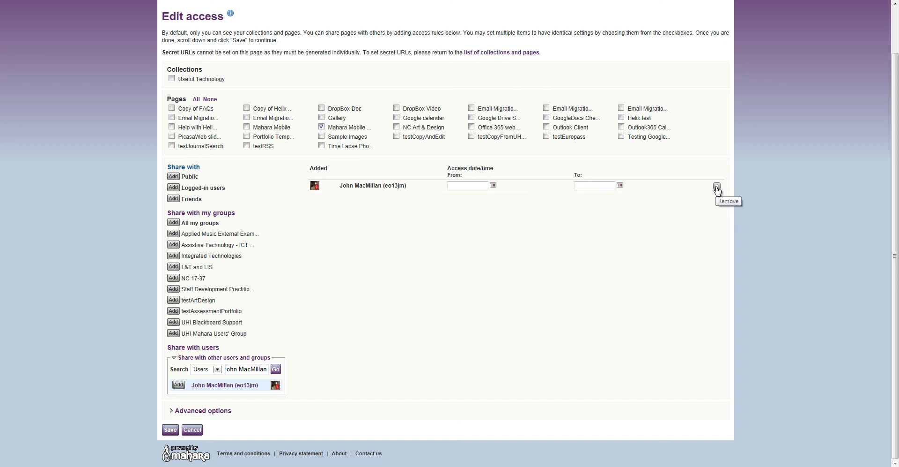
click(717, 187)
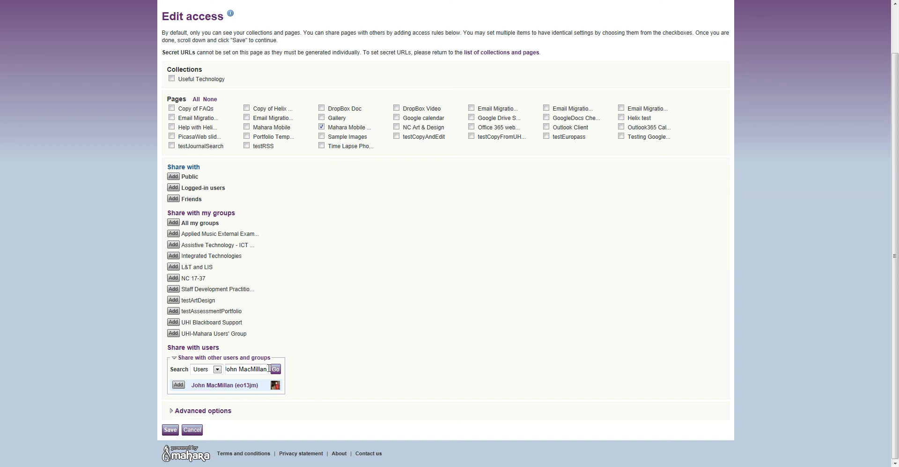
drag(269, 369, 224, 375)
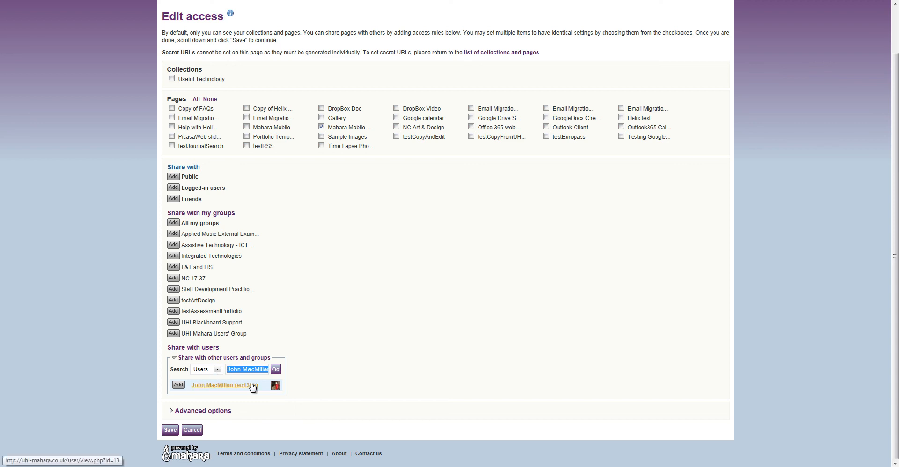
text(JoJo)
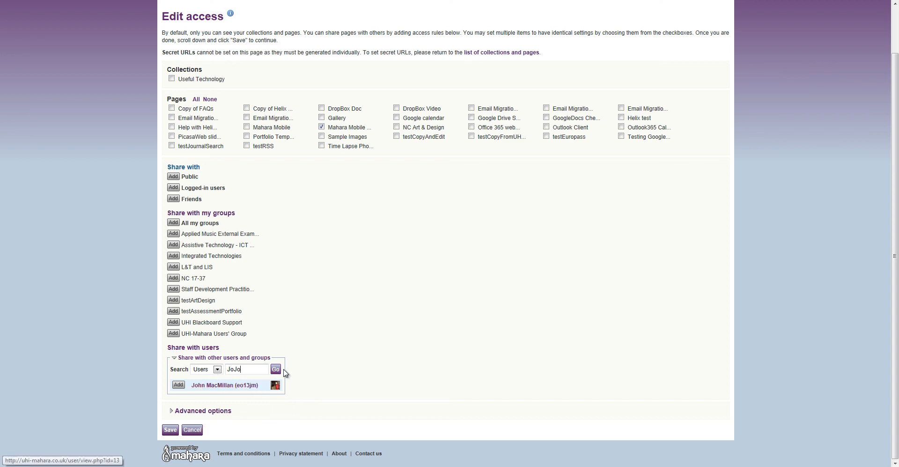
click(275, 369)
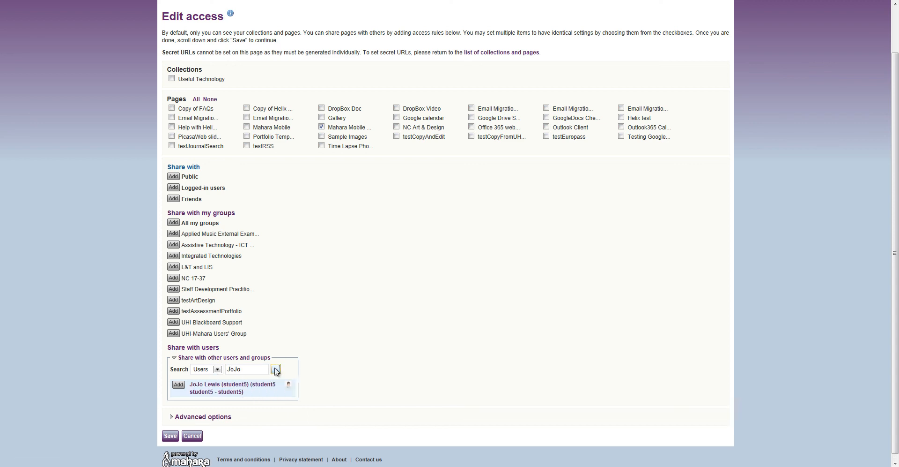
click(178, 384)
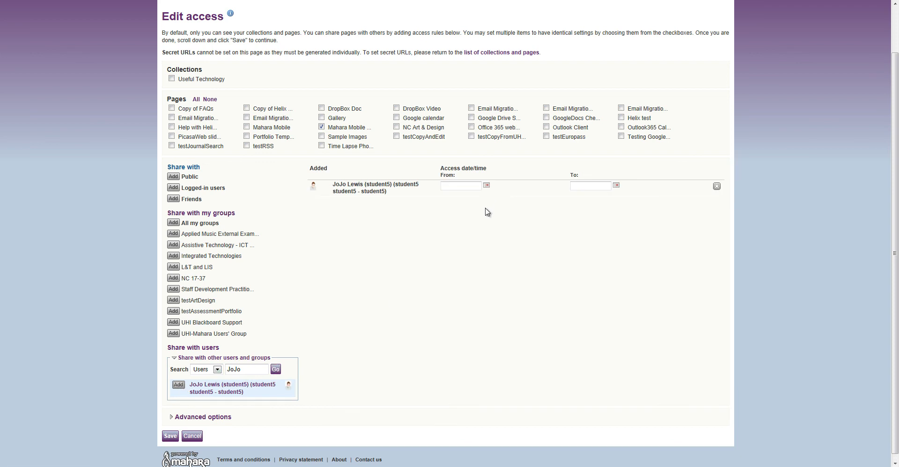
Limit the student's access to run from 24 June 2013 to 28 June 2013.
click(486, 185)
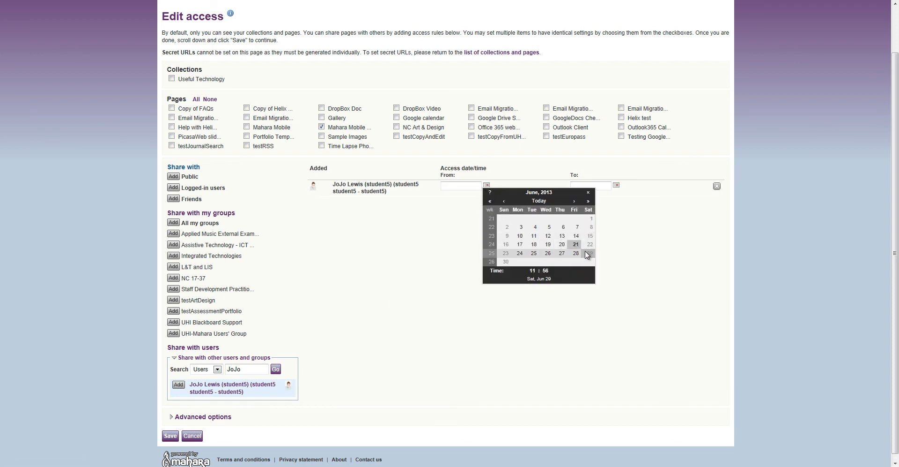
click(520, 253)
click(617, 185)
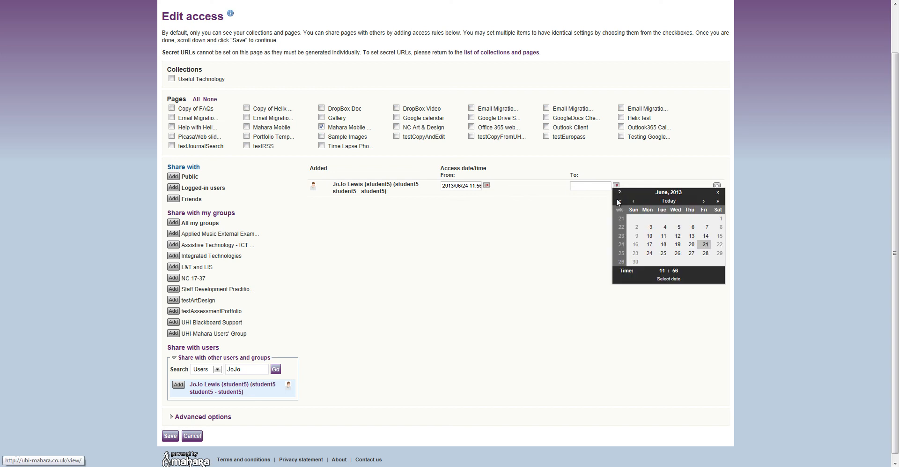
click(705, 253)
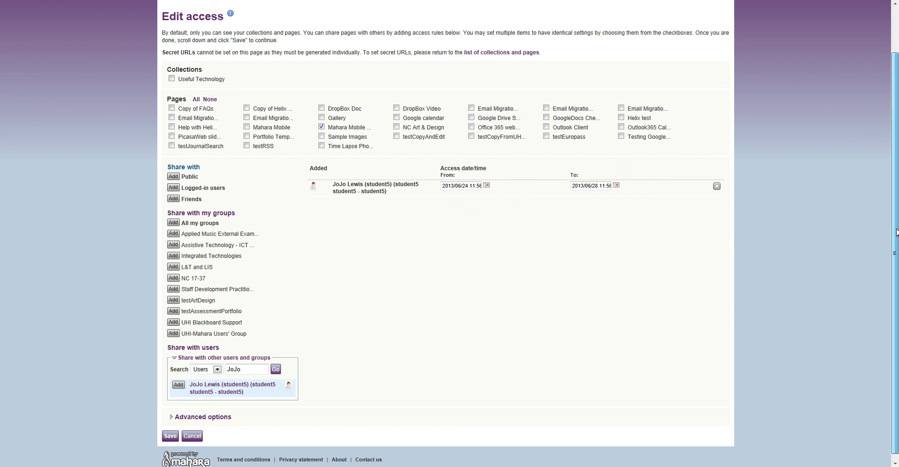
Expand Advanced options, leave comments allowed, and save the student's time-limited access.
scroll(896, 237, down, 1)
click(216, 411)
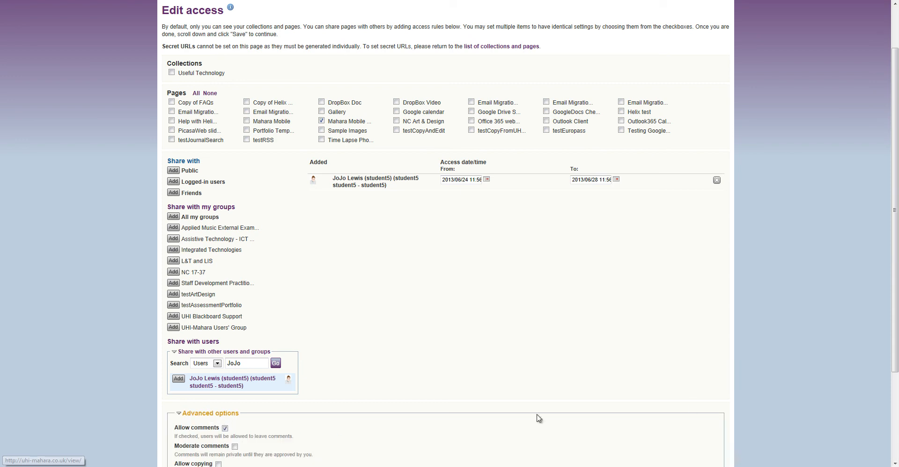
scroll(894, 269, down, 3)
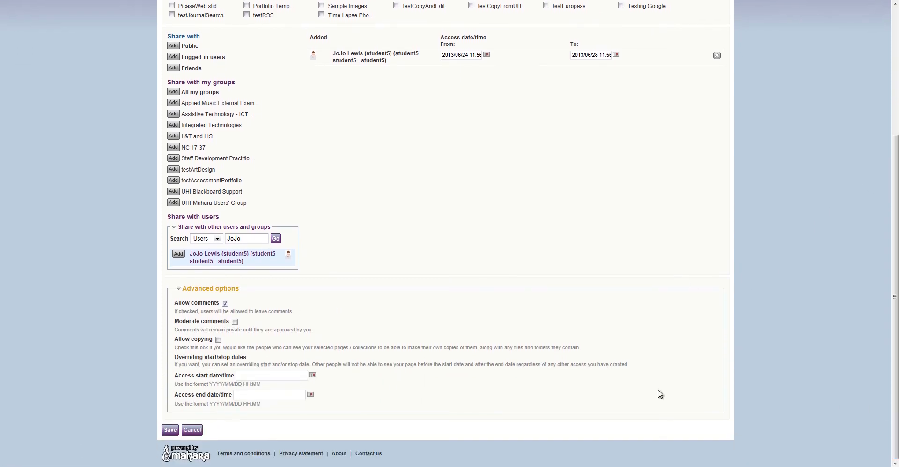
click(225, 303)
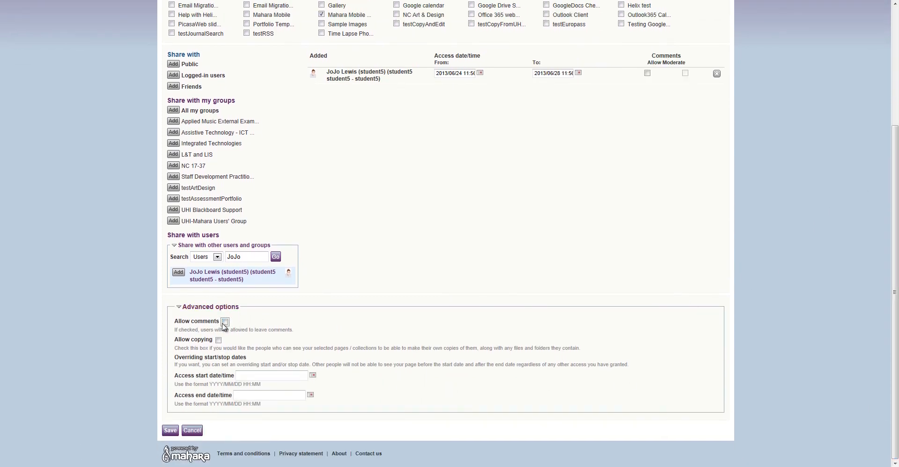
click(225, 321)
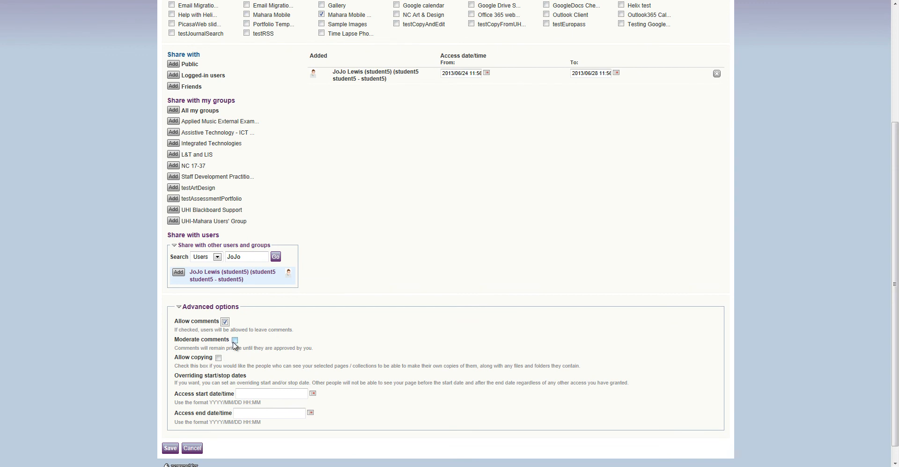
click(173, 451)
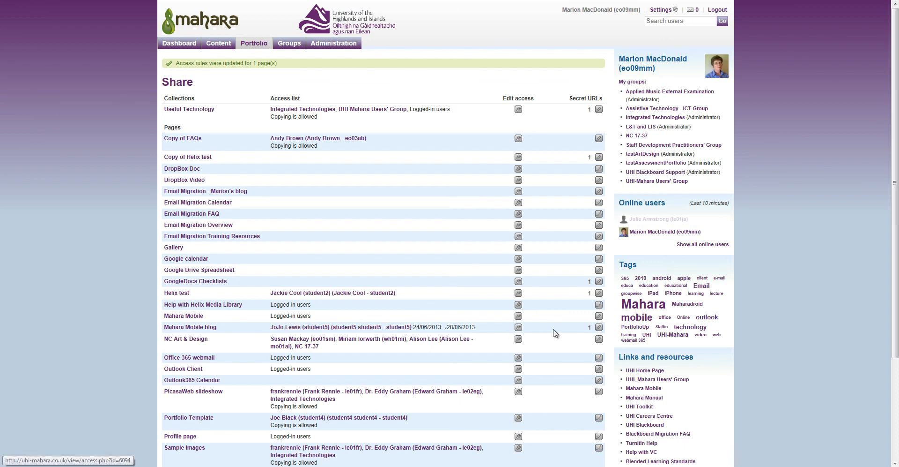
Open the Mahara Mobile blog link from the Share page and choose 'Edit this page'.
click(209, 328)
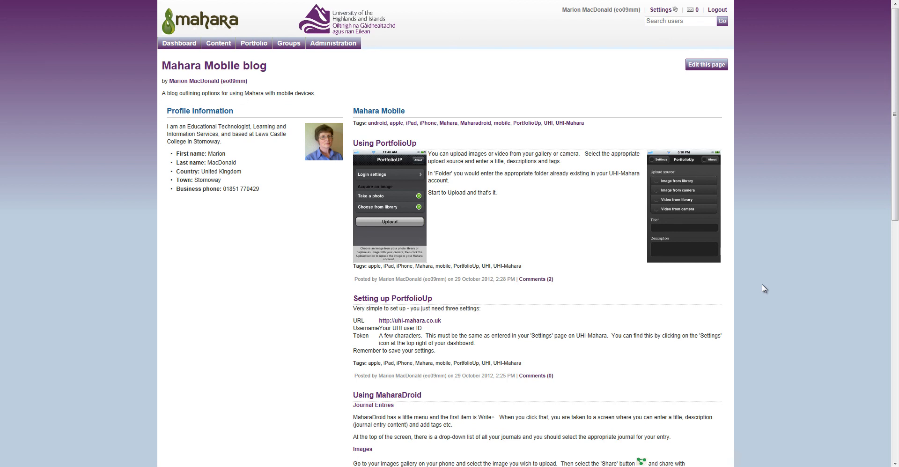
click(715, 65)
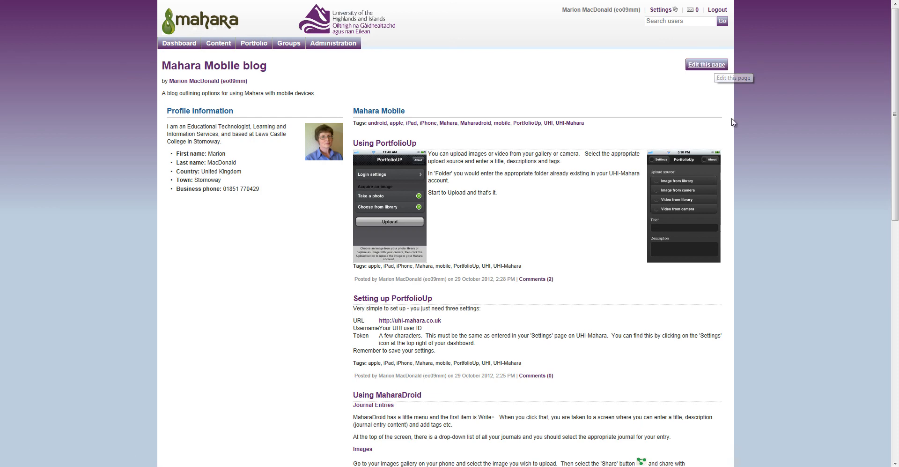